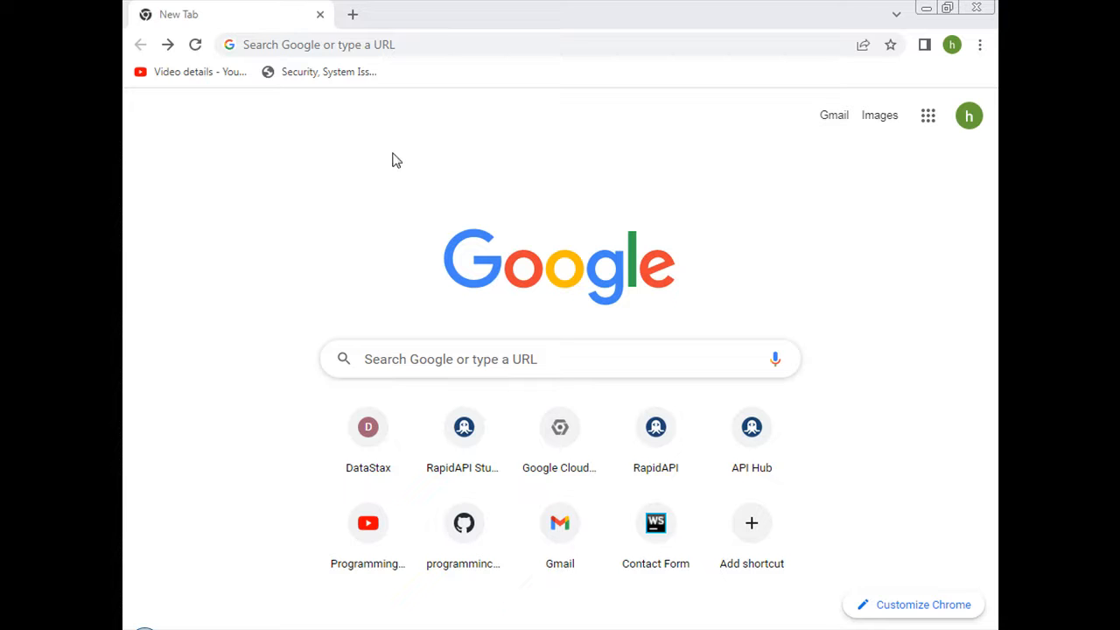
left_click(402, 47)
type("https://console.cloud.google.com/")
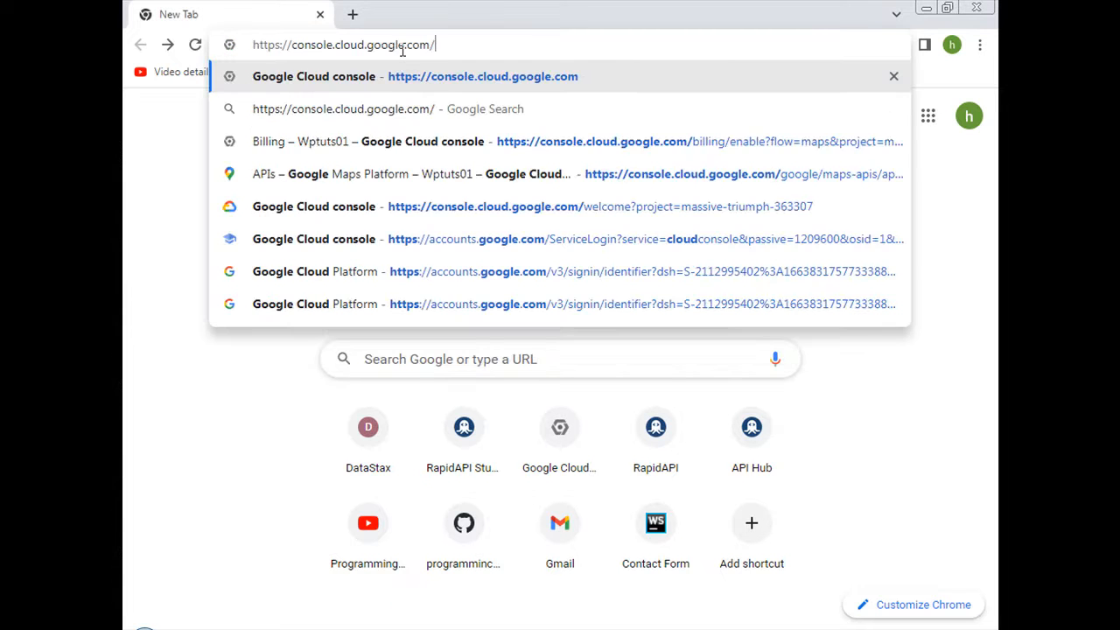
key("Return")
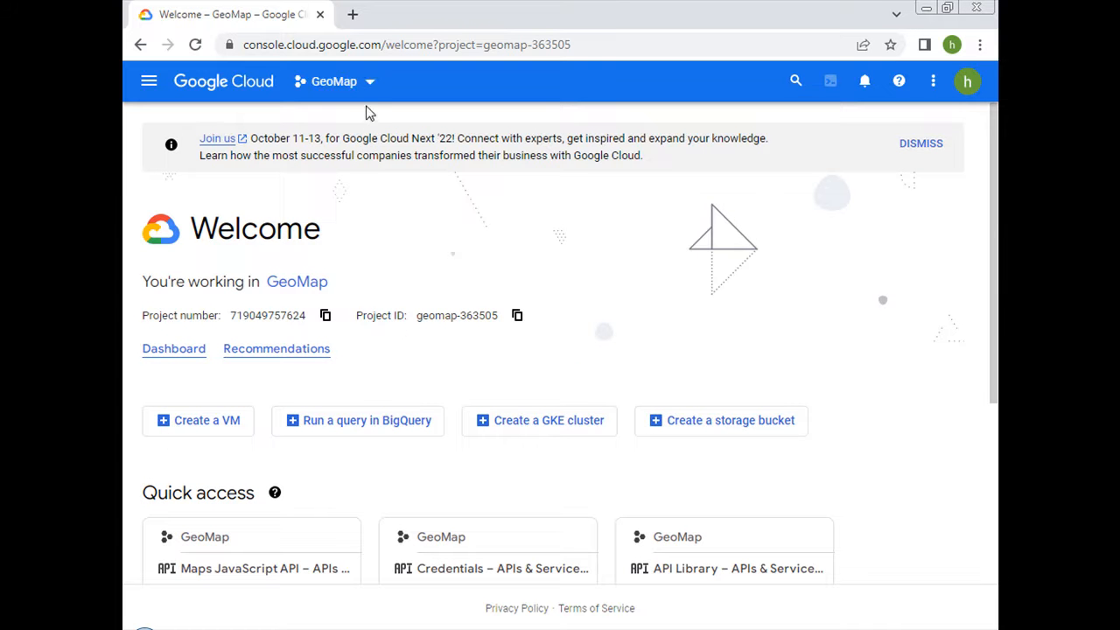
Create a new Google Cloud project named Googlemap with no organization.
left_click(368, 88)
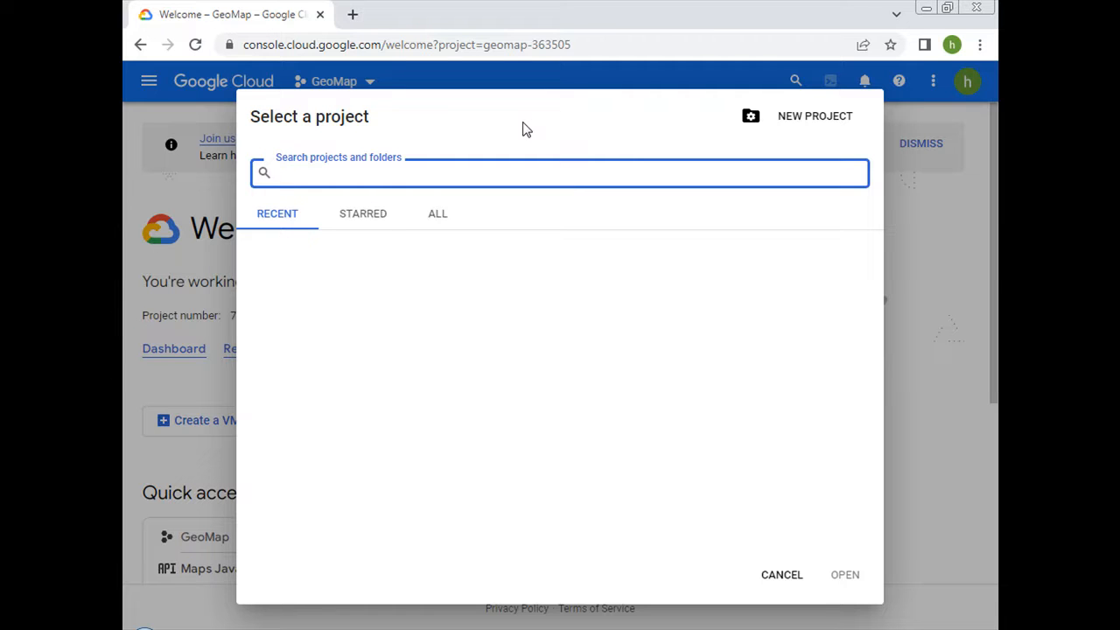
left_click(795, 91)
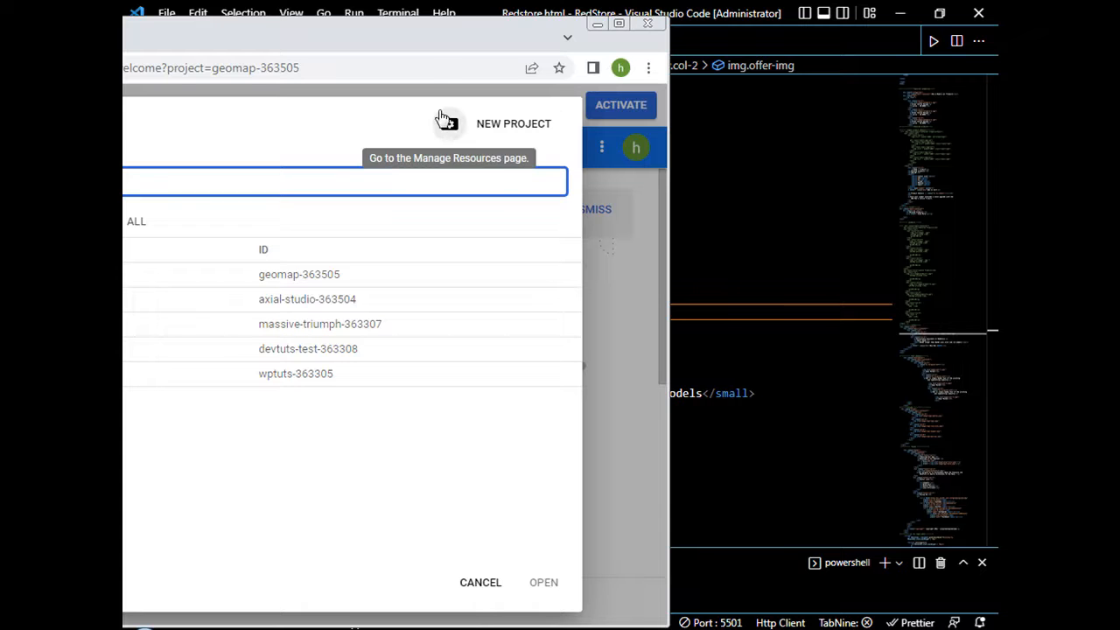
left_click(505, 125)
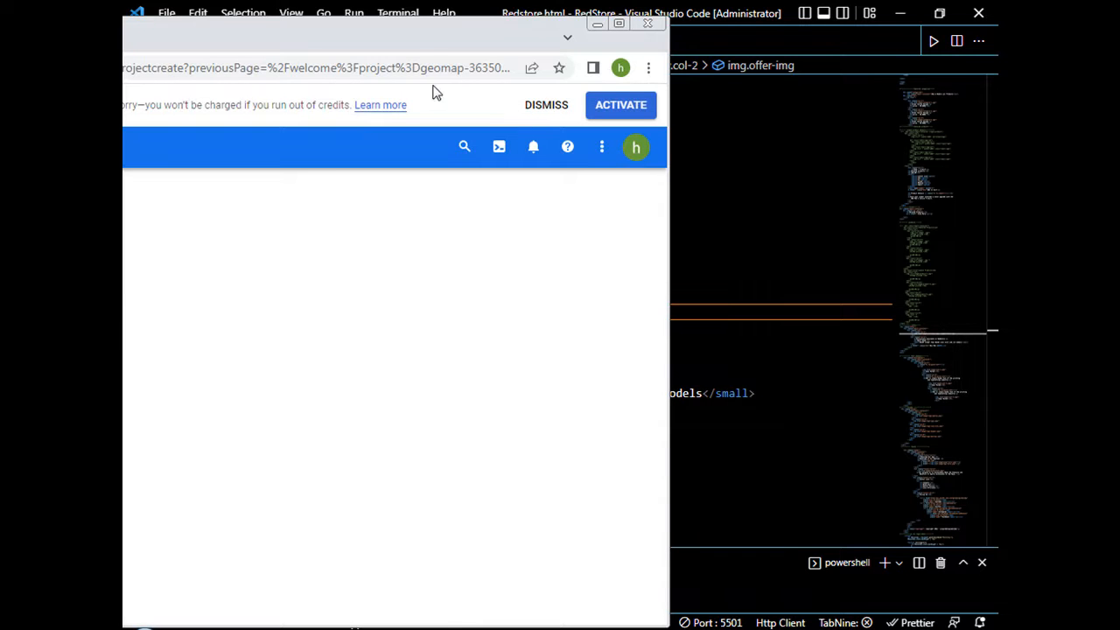
left_click_drag(434, 35, 468, 2)
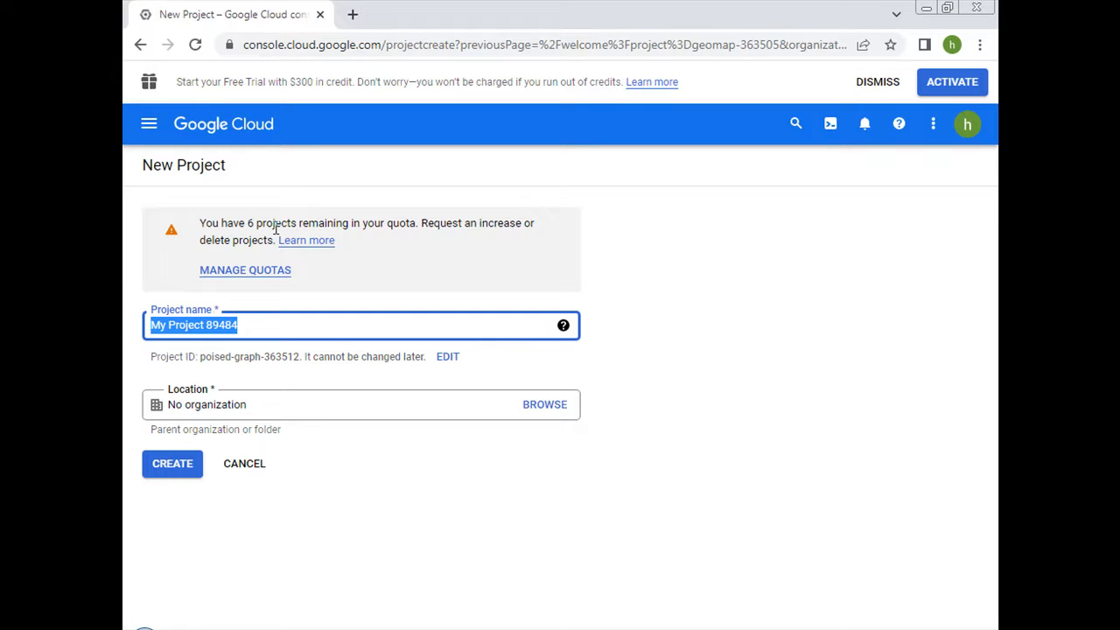
type("Google")
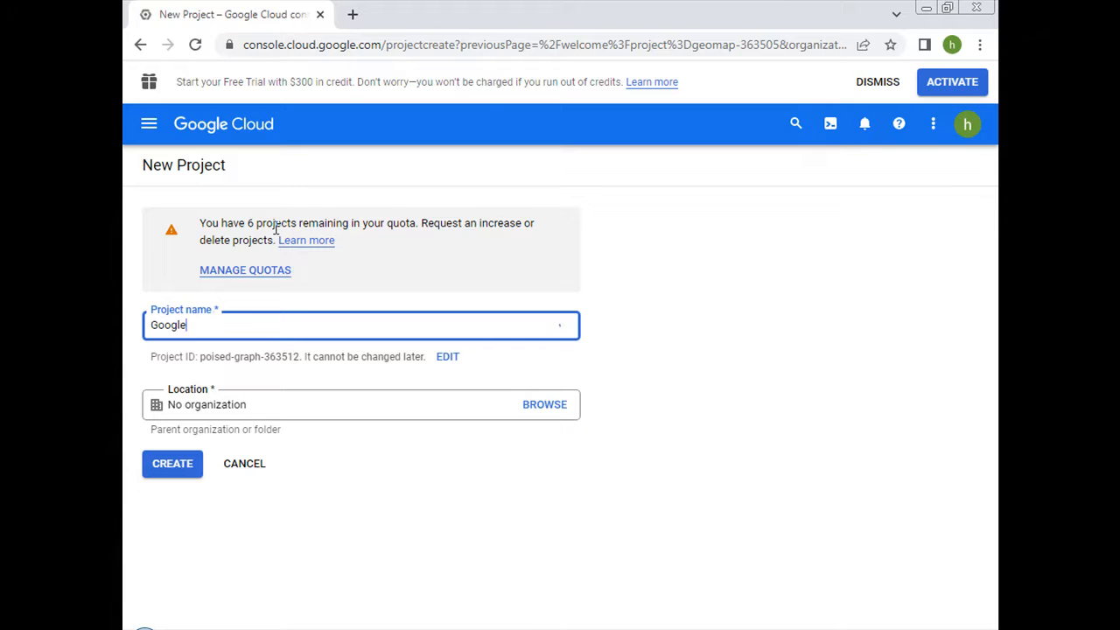
type("map")
left_click(171, 463)
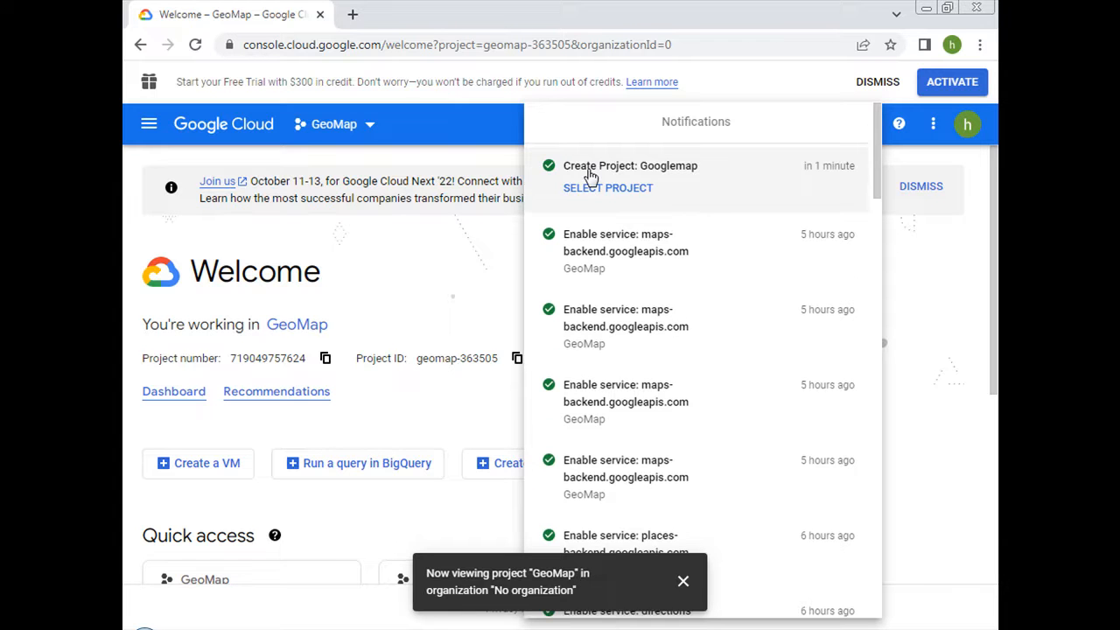
Switch to the Googlemap project and open its API Library from APIs & Services.
left_click(576, 167)
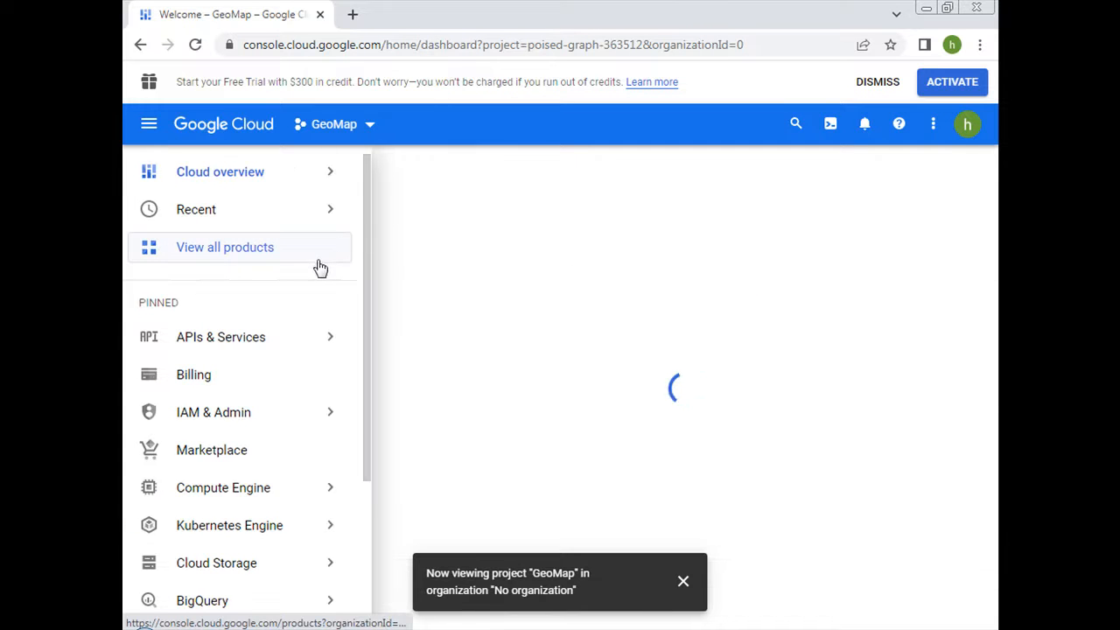
mouse_move(300, 342)
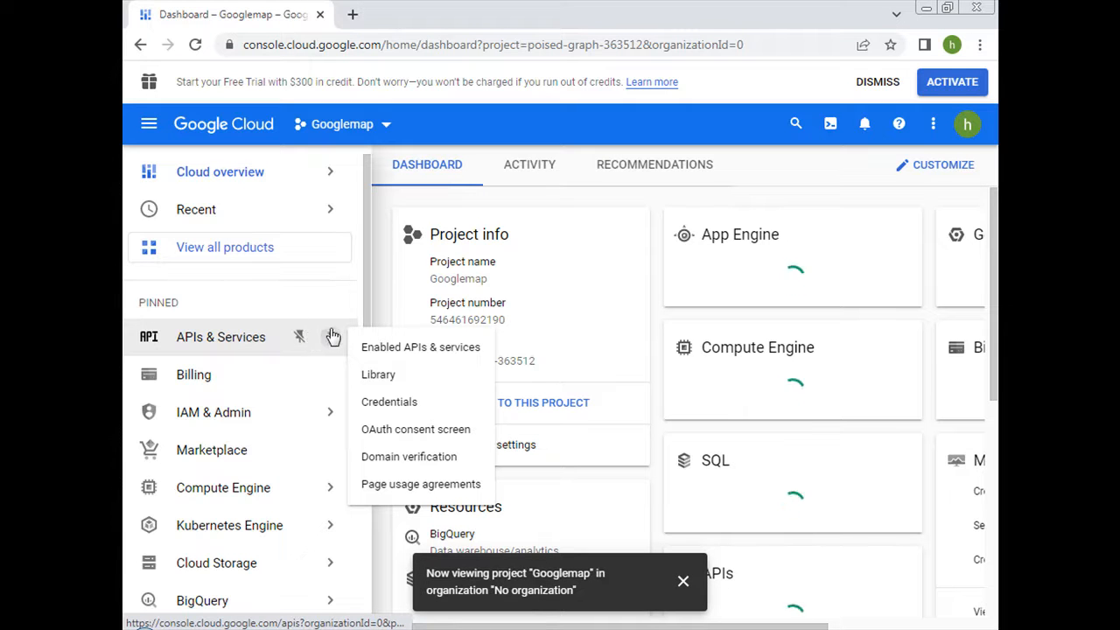
left_click(375, 374)
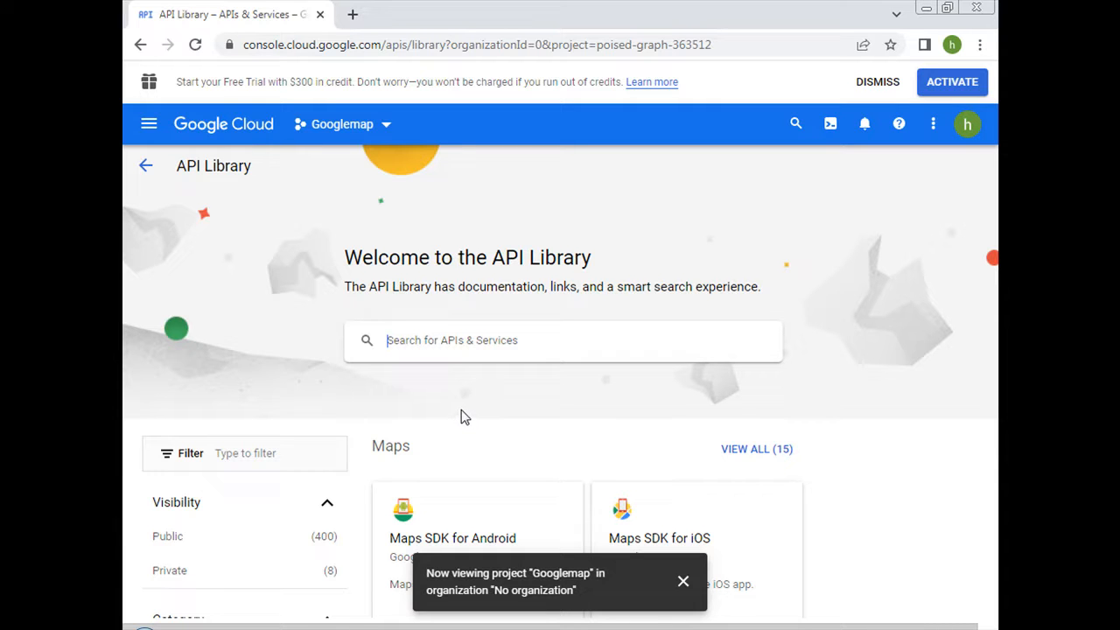
Show the full list of APIs in the Maps category of the API Library.
left_click(465, 435)
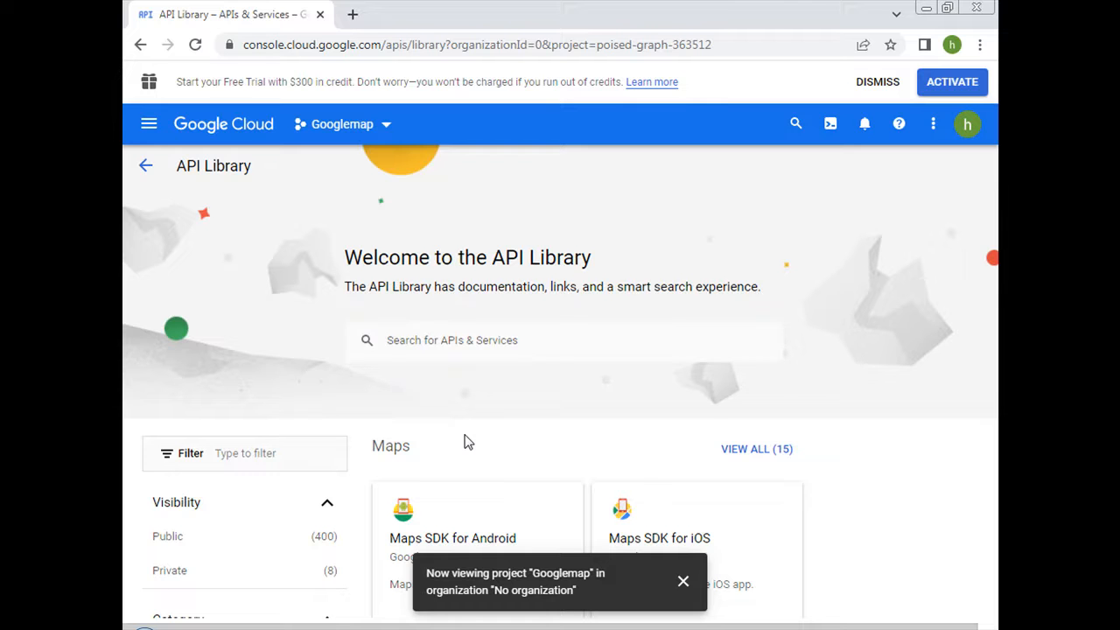
scroll(464, 442, "down", 4)
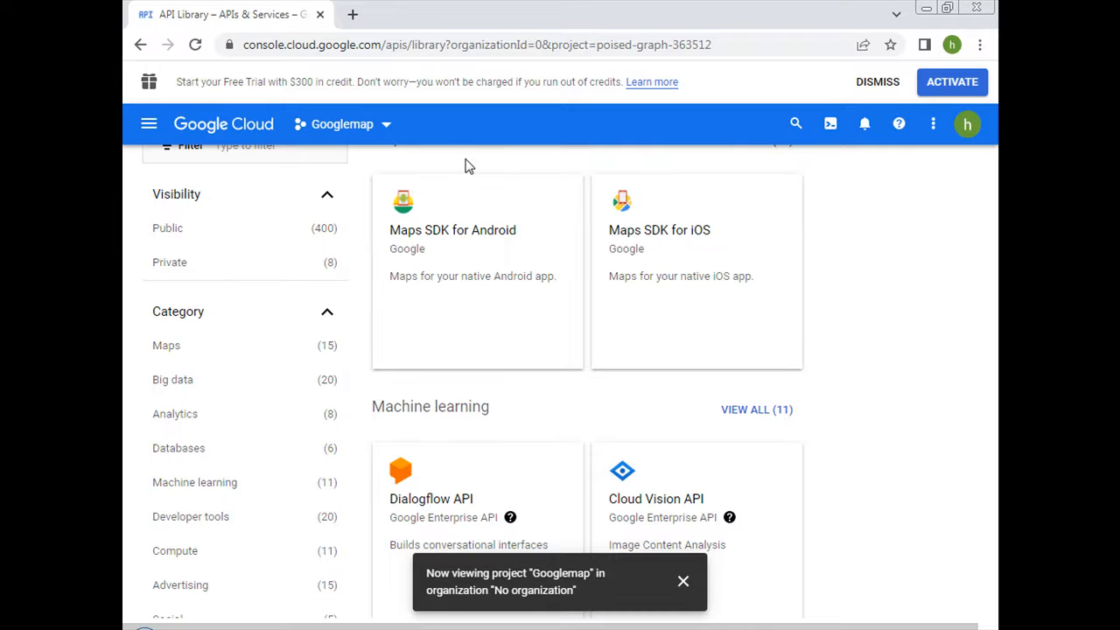
scroll(466, 159, "up", 2)
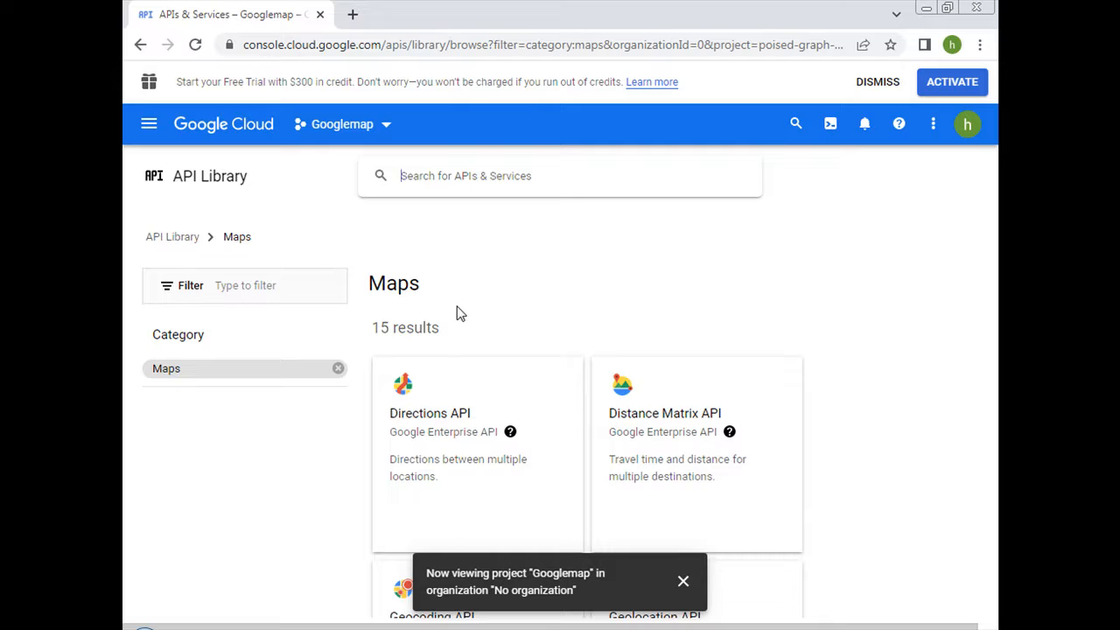
Open the Maps JavaScript API page from the Maps list in a new browser tab and switch to it.
left_click(358, 383)
scroll(359, 390, "down", 2)
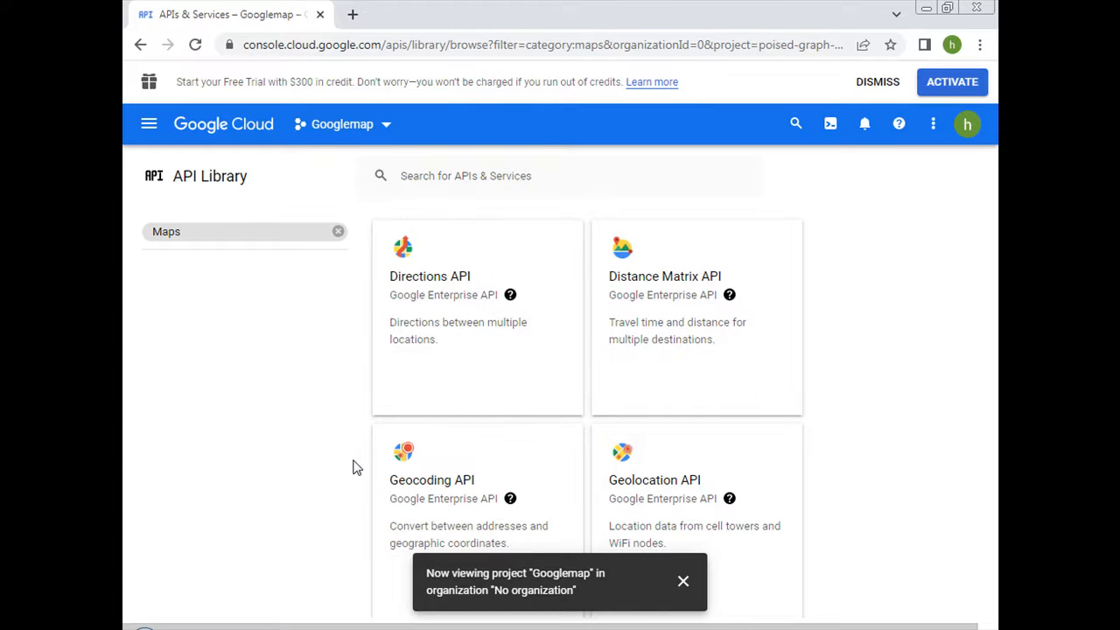
scroll(355, 468, "down", 3)
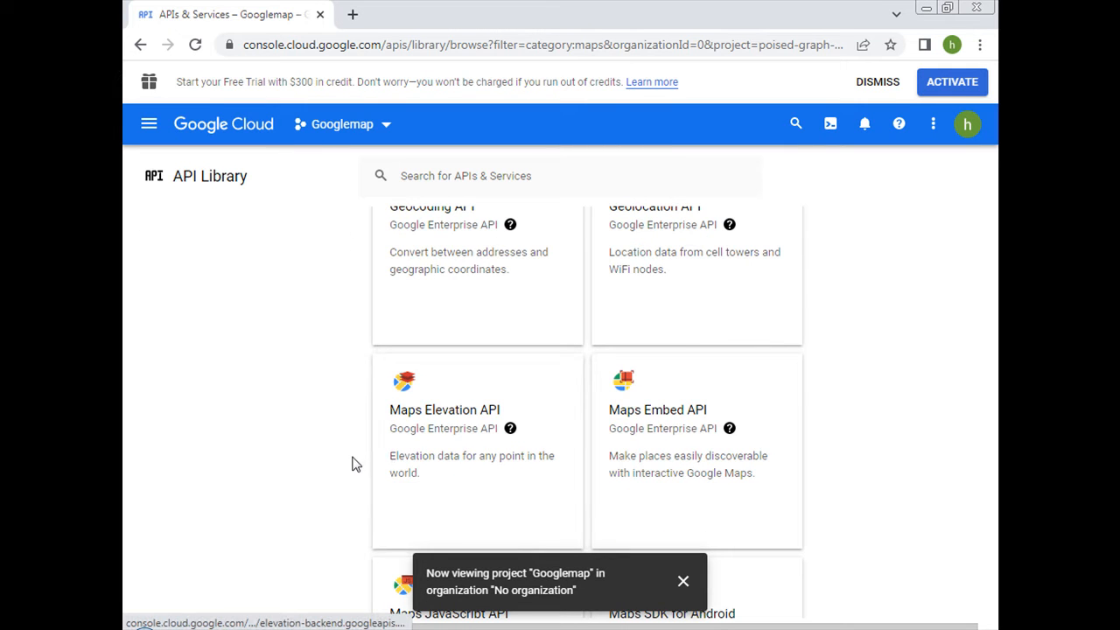
scroll(359, 460, "down", 3)
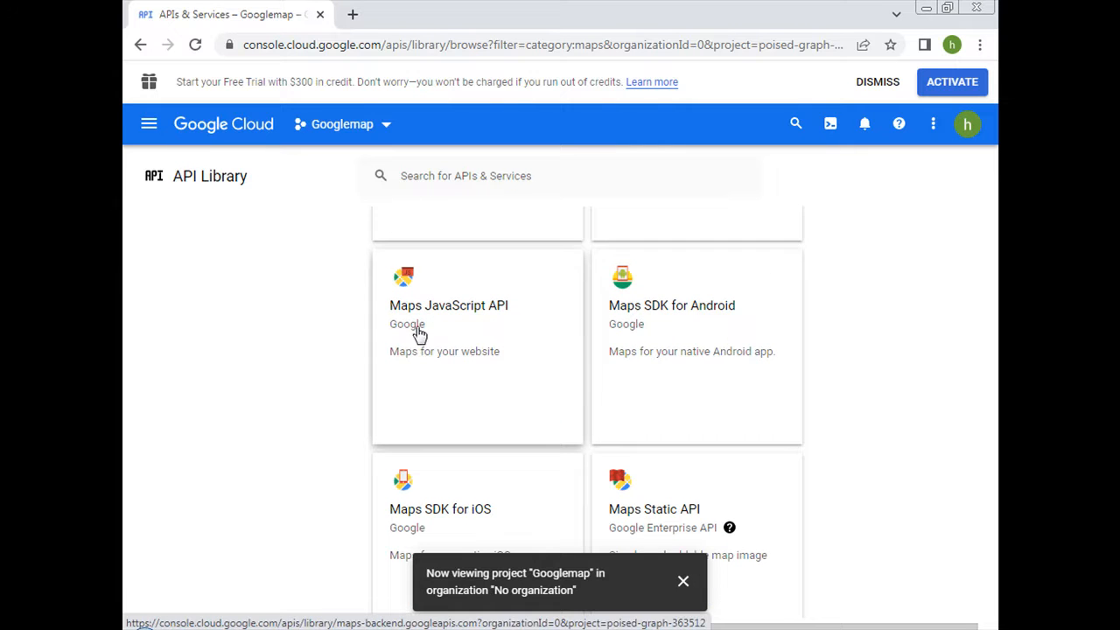
right_click(420, 332)
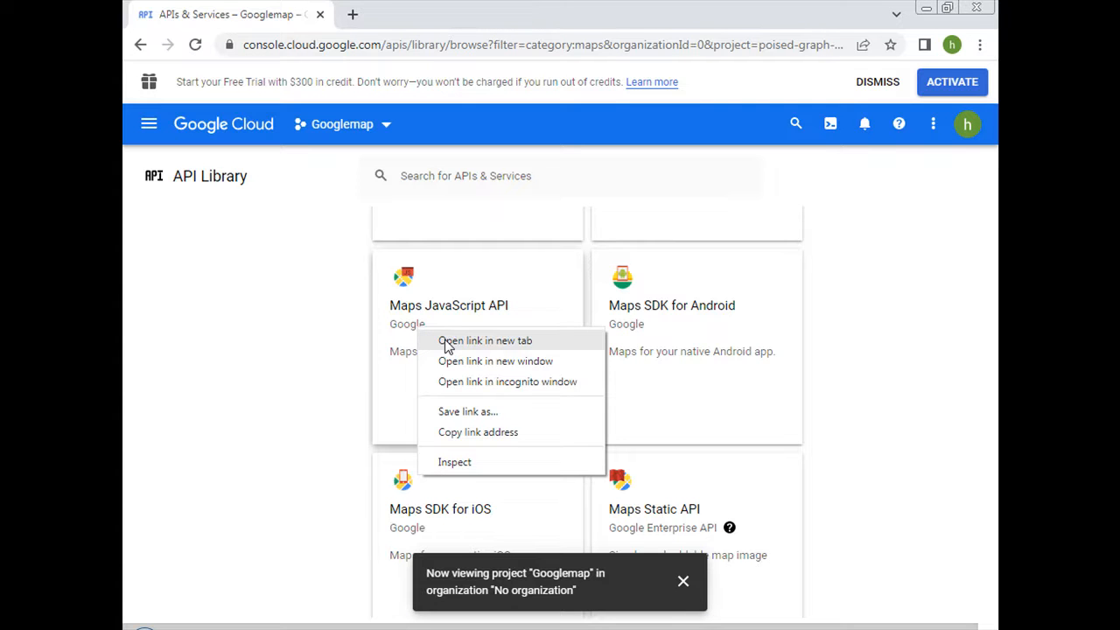
left_click(446, 341)
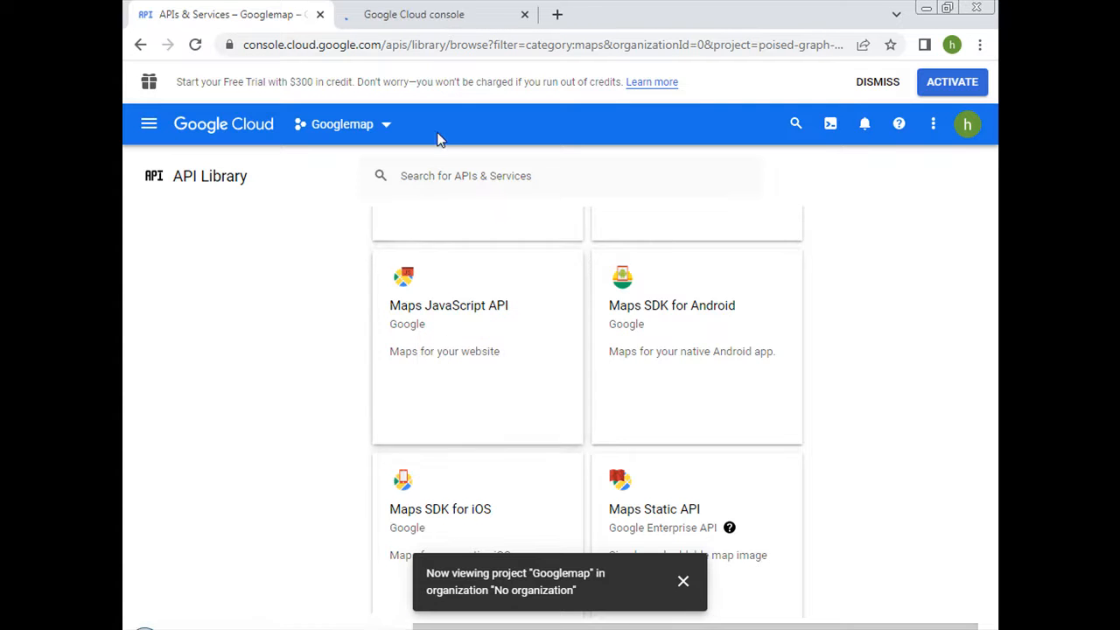
left_click(440, 24)
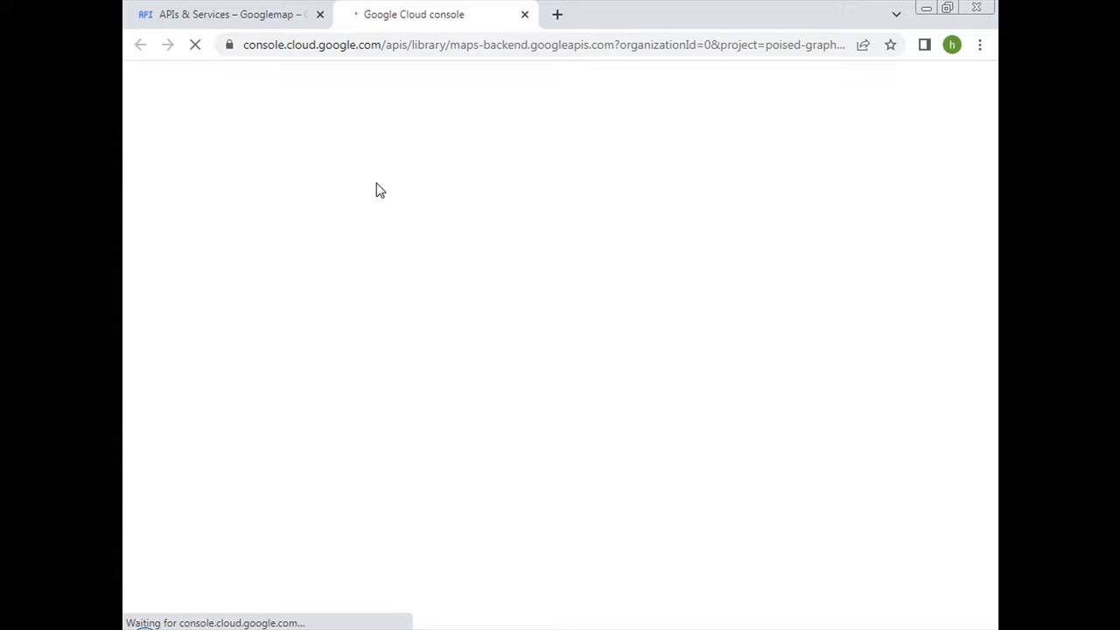
Return to the Maps API list and open the Places API page in a new browser tab.
left_click(265, 21)
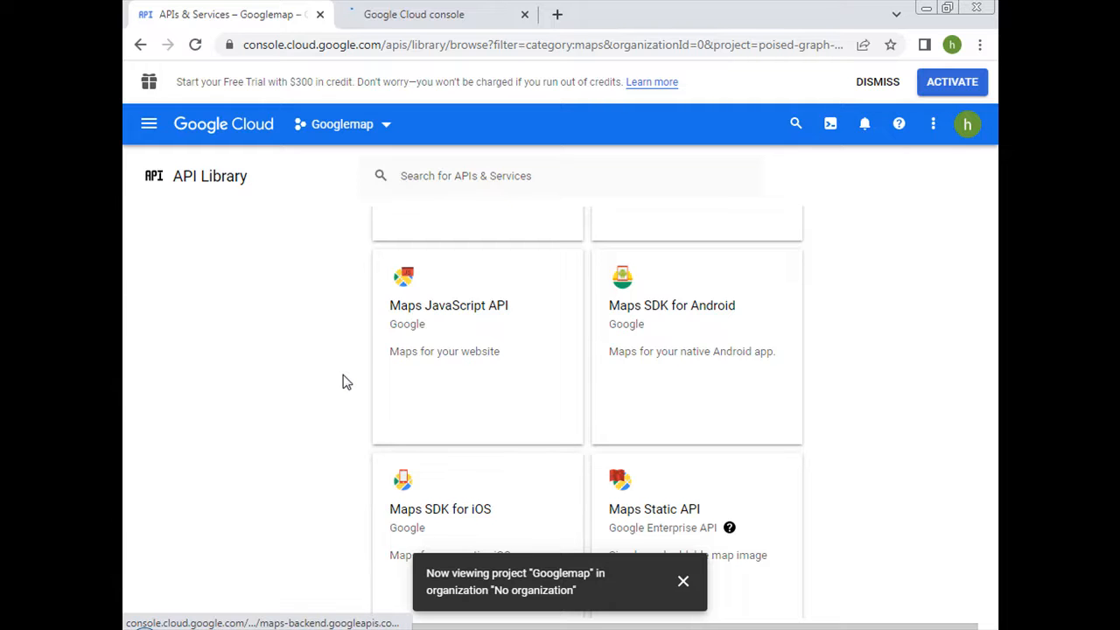
scroll(343, 382, "down", 3)
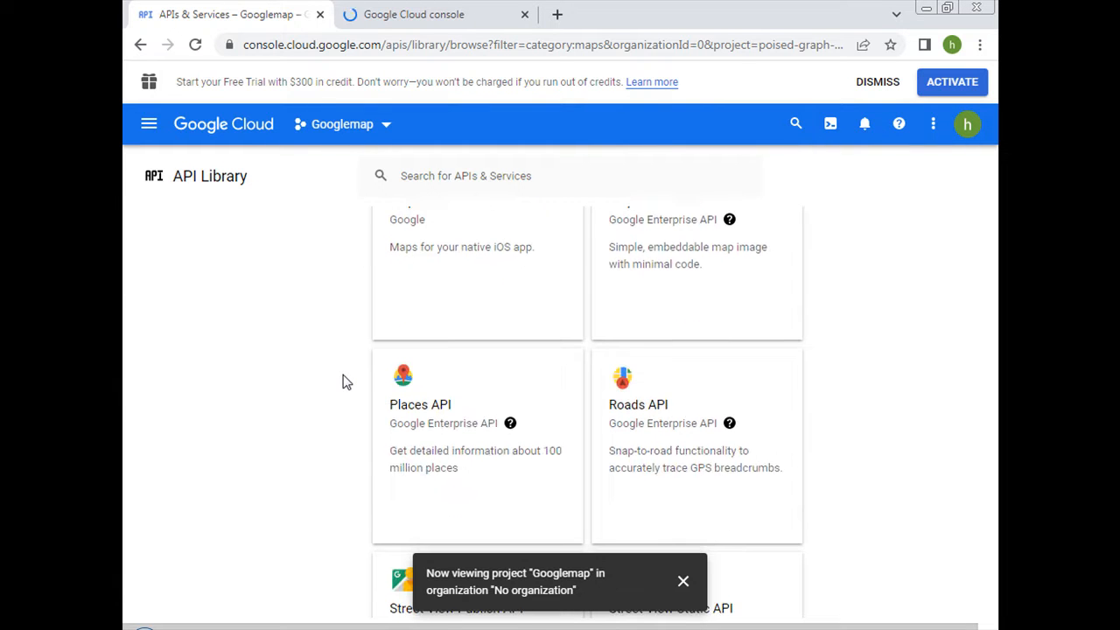
right_click(422, 420)
left_click(440, 426)
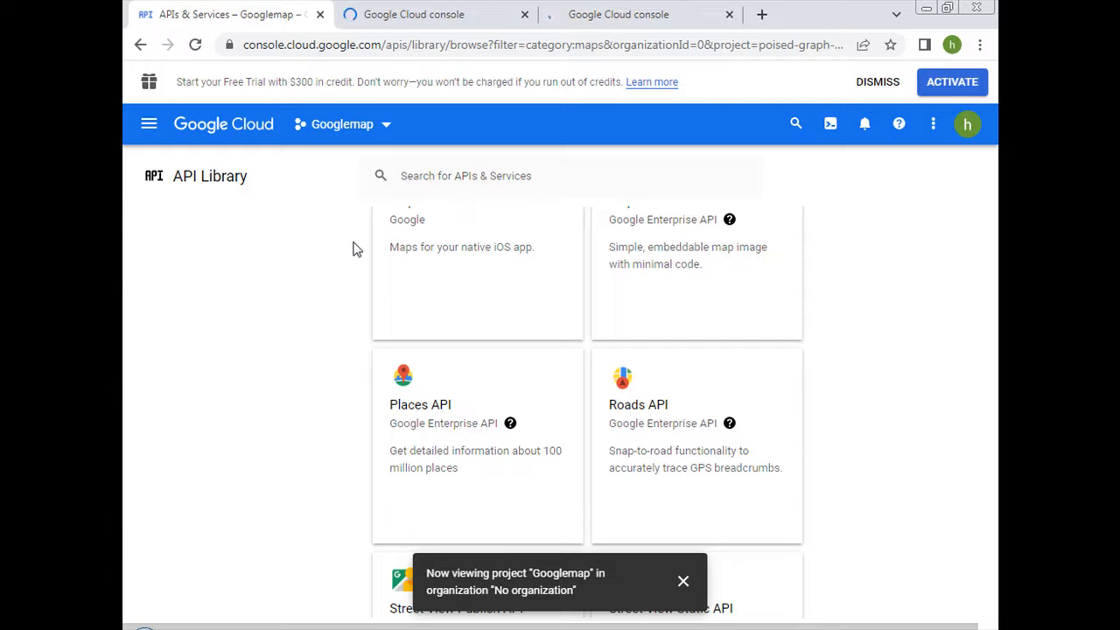
Open the Geocoding API page from the Maps list in a new browser tab.
scroll(353, 249, "up", 1)
scroll(352, 249, "down", 8)
scroll(353, 249, "up", 1)
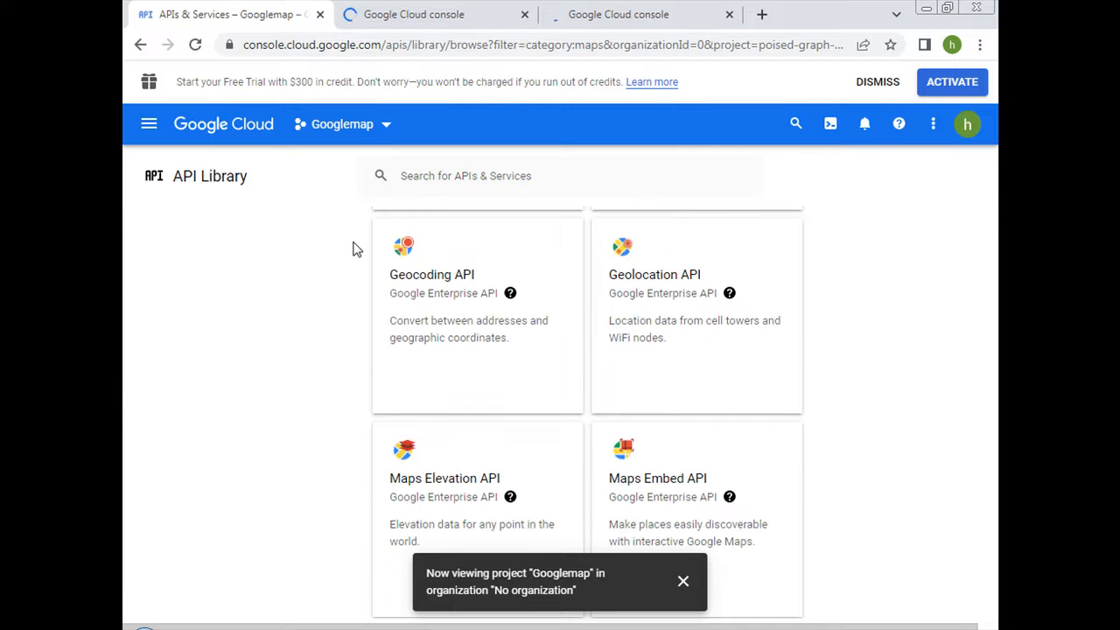
right_click(401, 295)
left_click(425, 304)
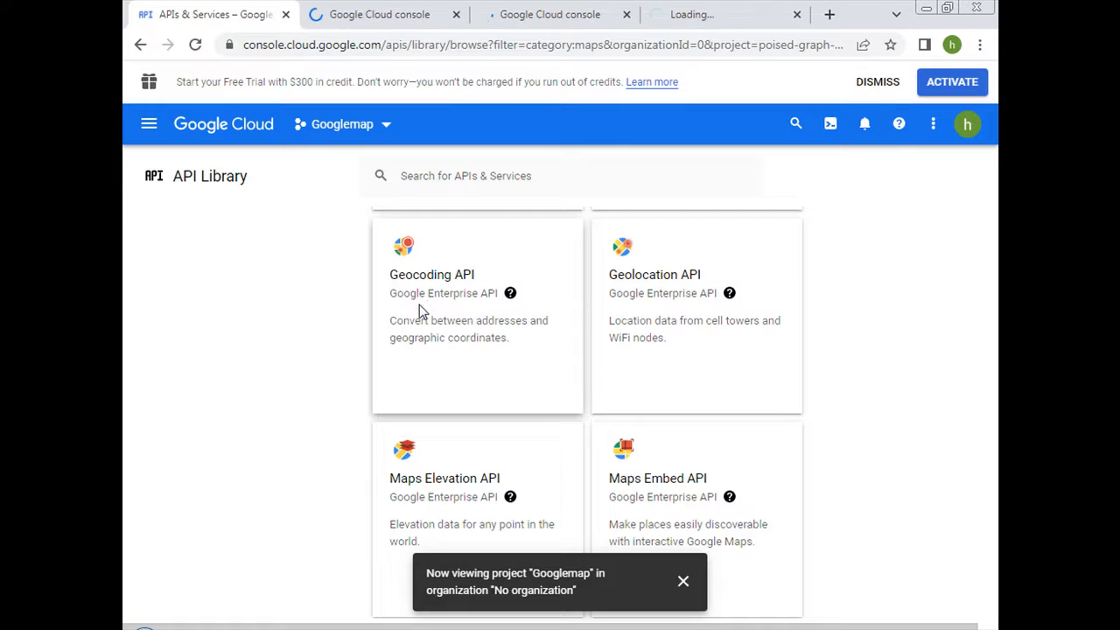
Check whether the opened API pages have loaded, and return to the Maps API list.
left_click(387, 14)
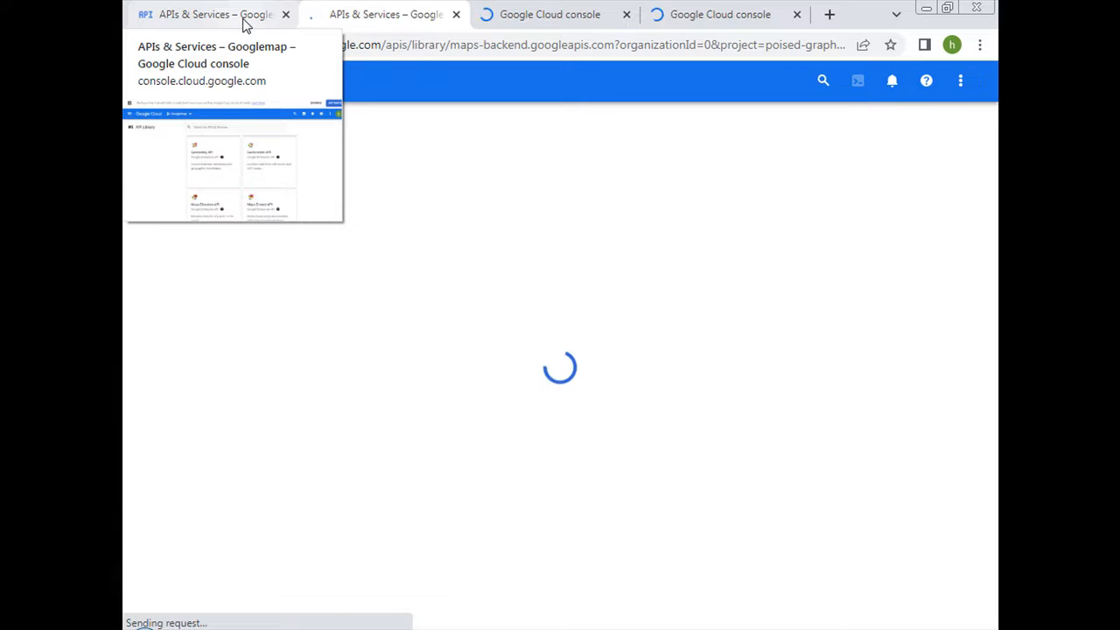
left_click(516, 16)
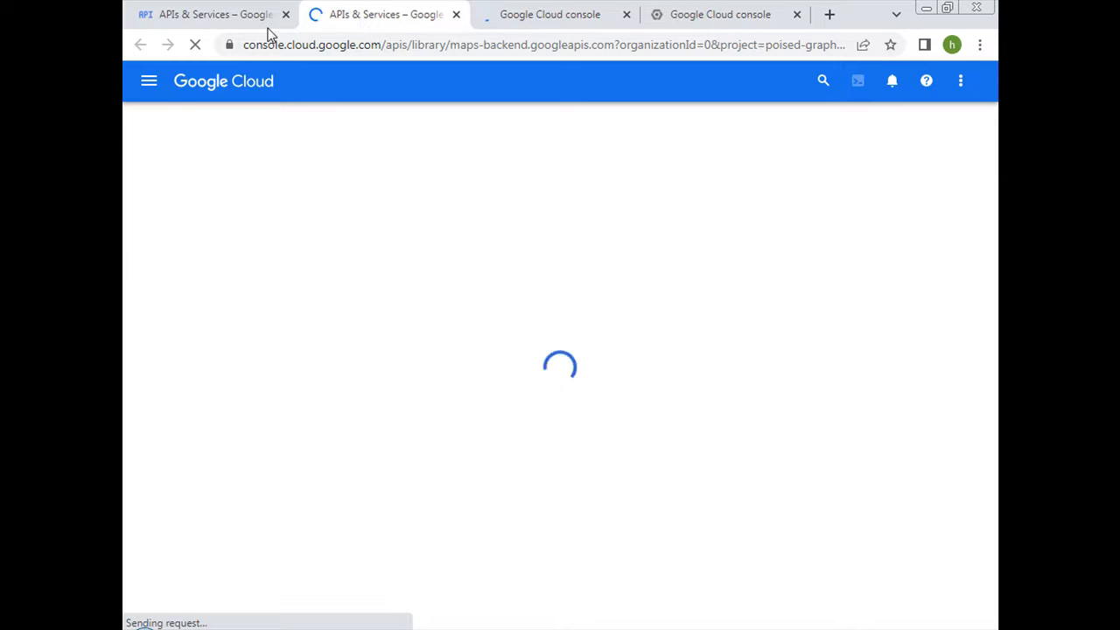
left_click(226, 22)
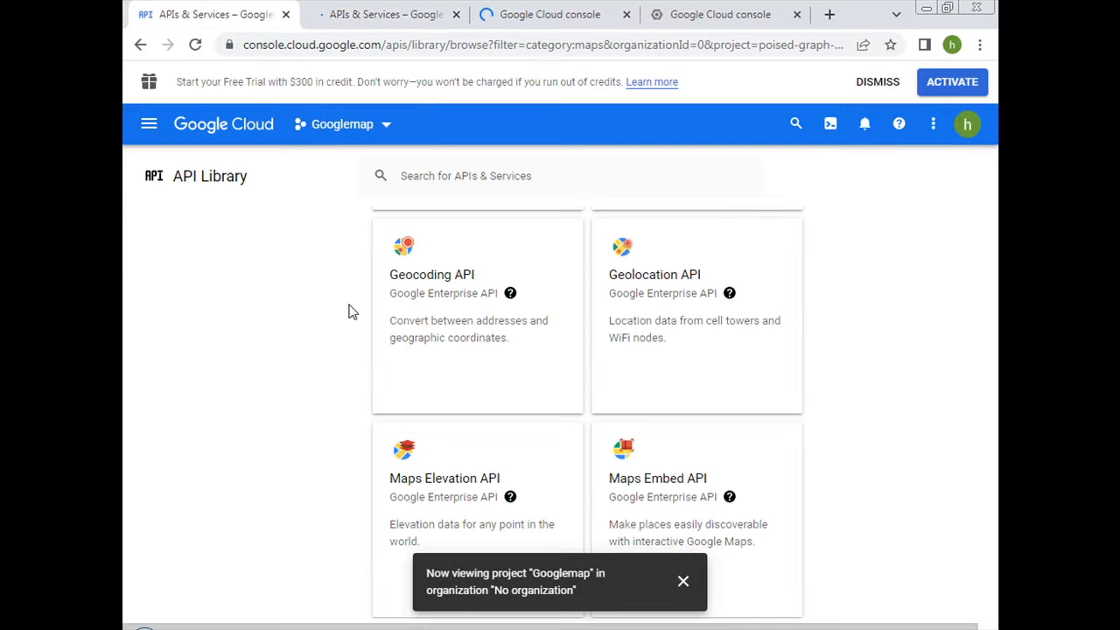
Find the Directions API in the Maps list and open its page in a new browser tab.
scroll(348, 311, "down", 4)
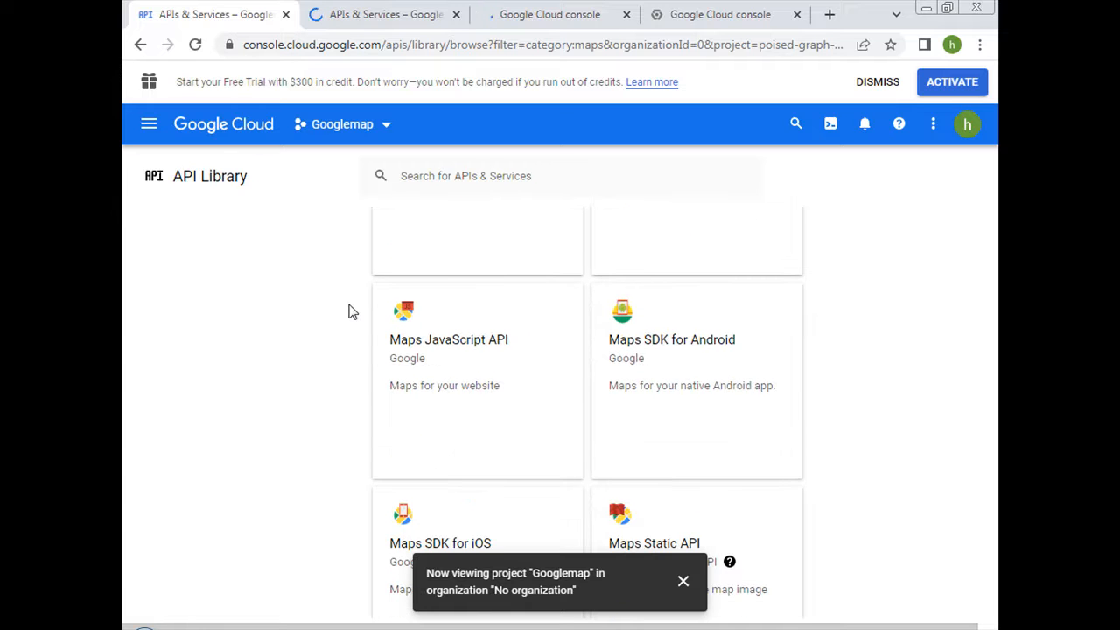
scroll(348, 311, "down", 1)
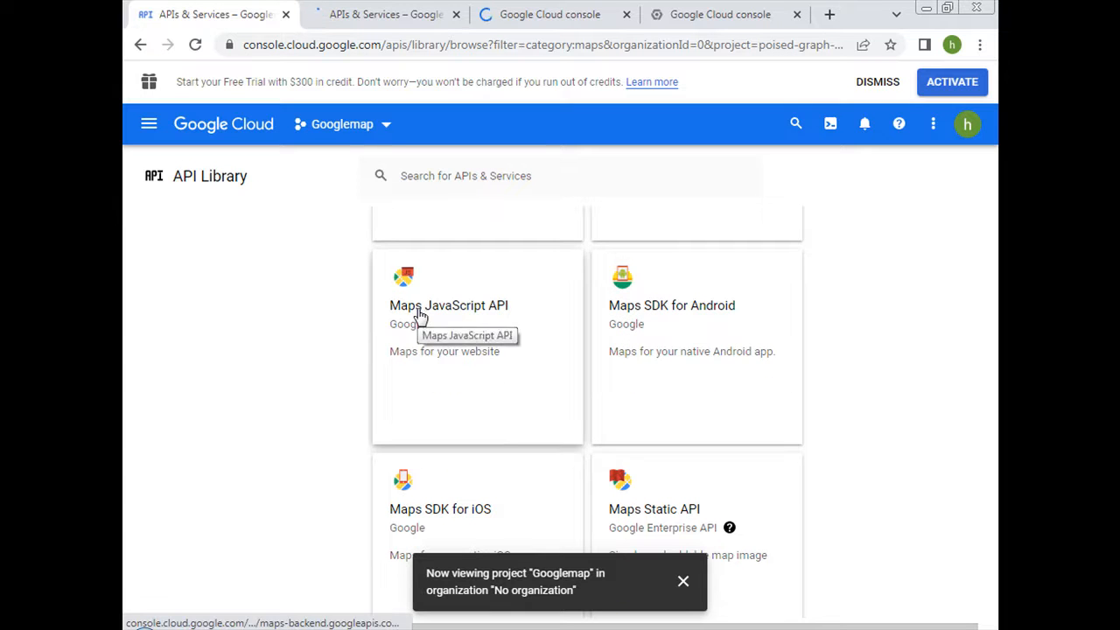
scroll(339, 399, "down", 4)
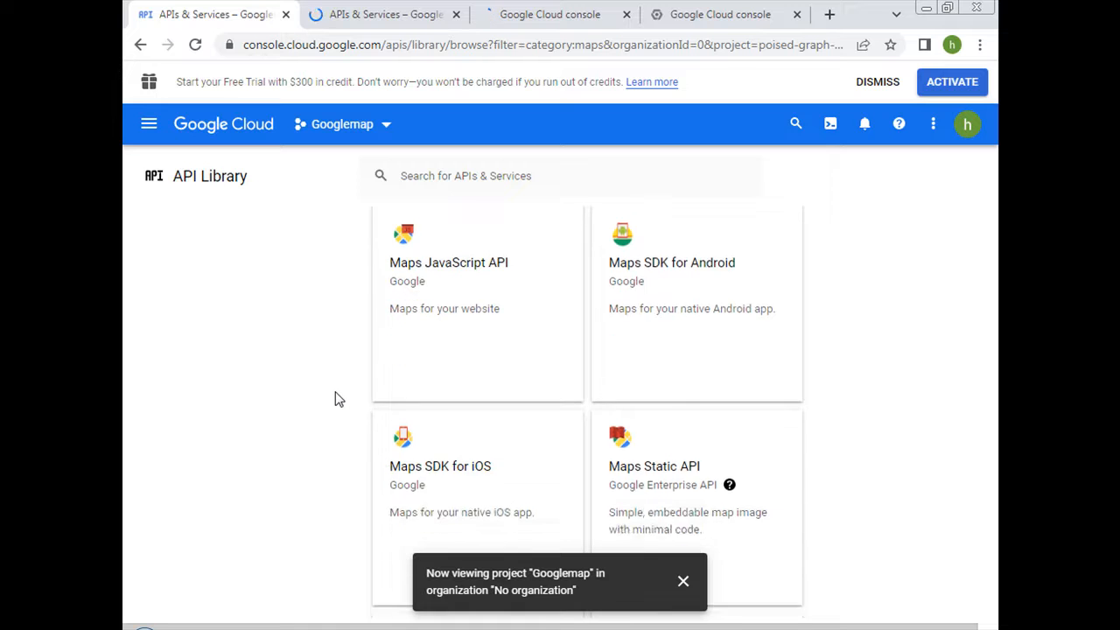
scroll(339, 399, "down", 3)
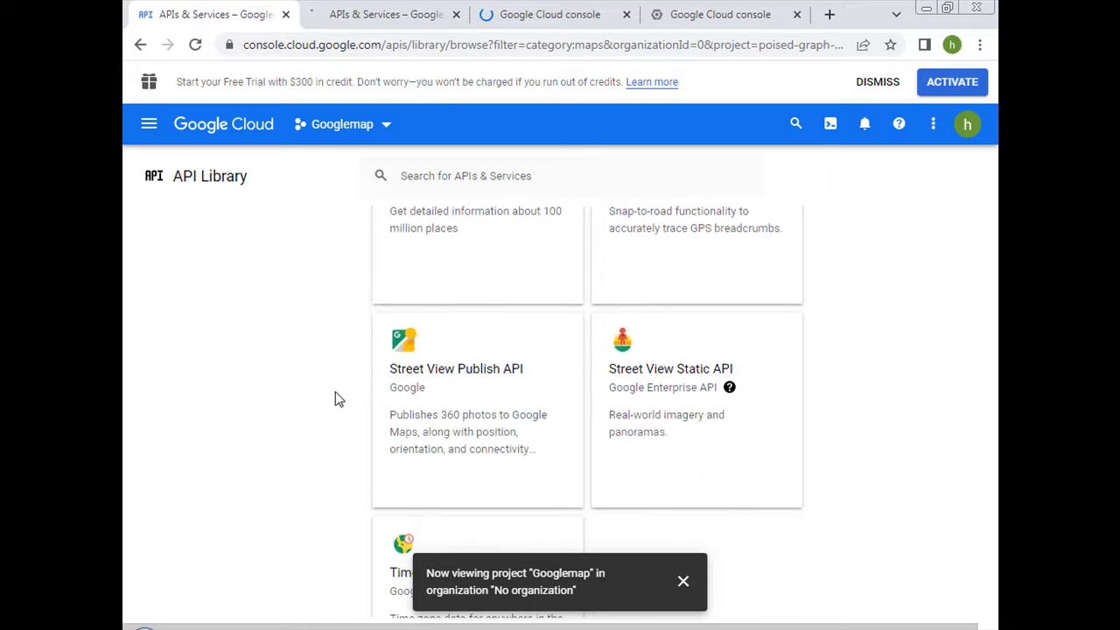
scroll(339, 399, "down", 1)
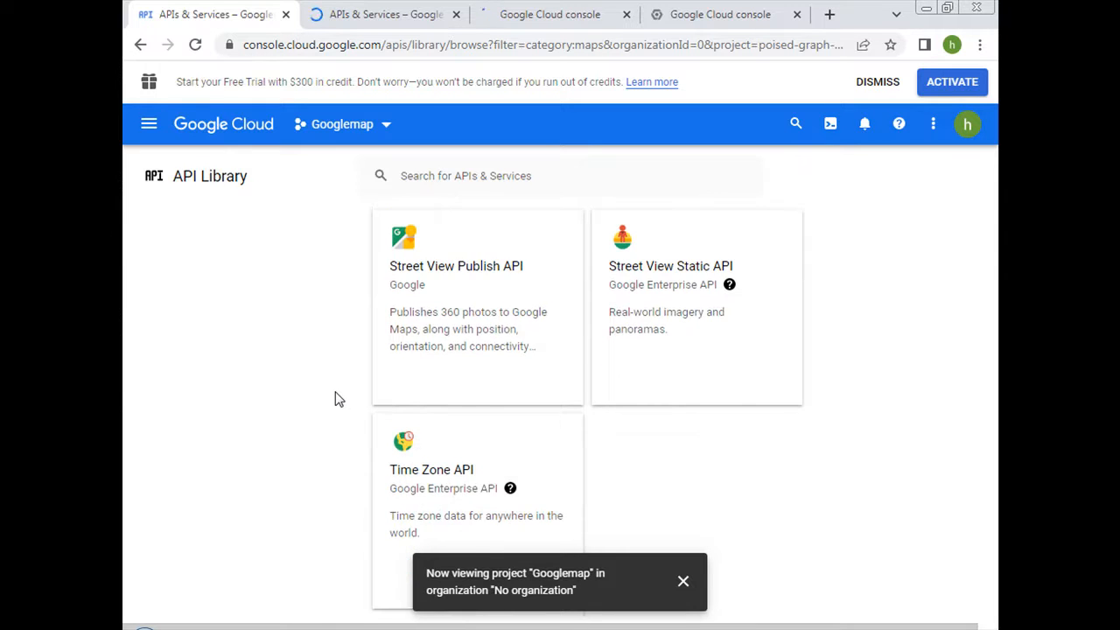
scroll(339, 399, "up", 8)
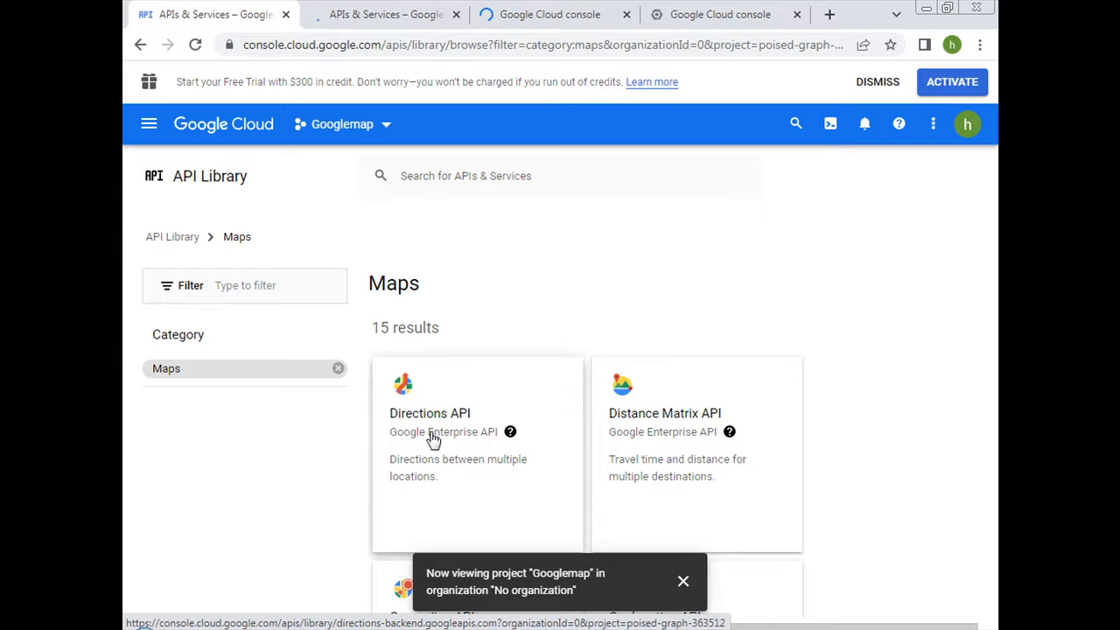
right_click(432, 437)
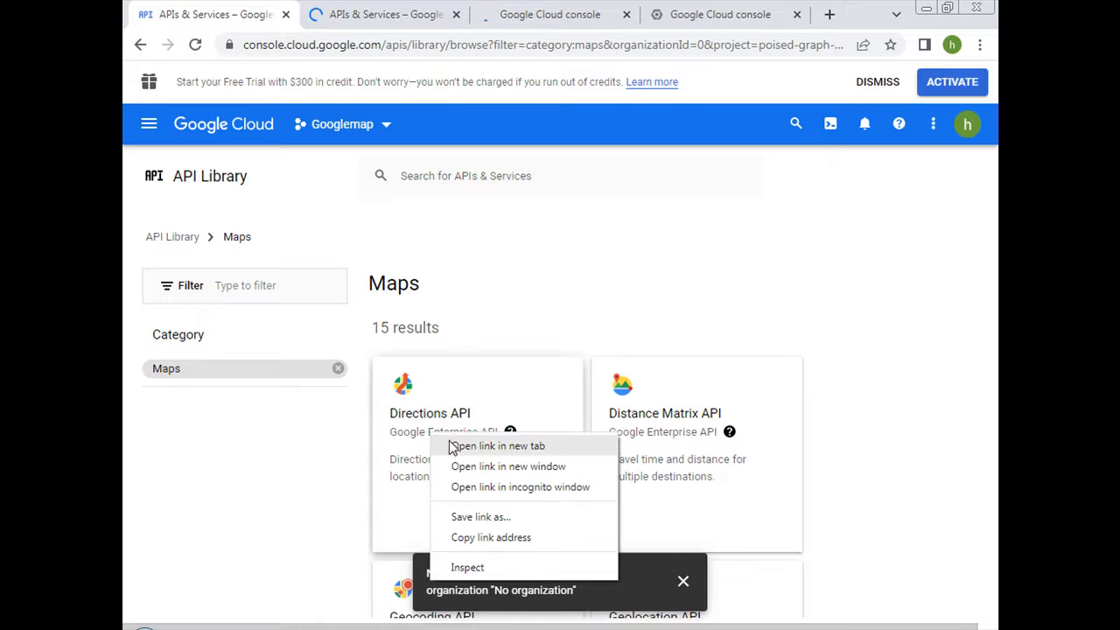
left_click(452, 445)
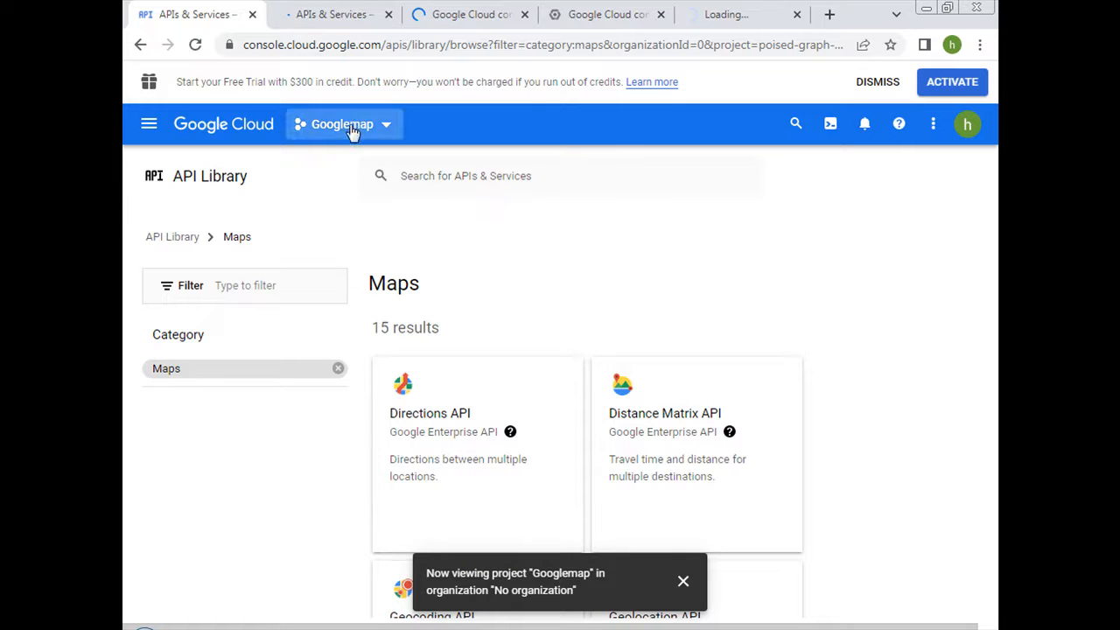
Enable the Maps JavaScript API, Places API and Geocoding API, each from its own open tab.
left_click(338, 16)
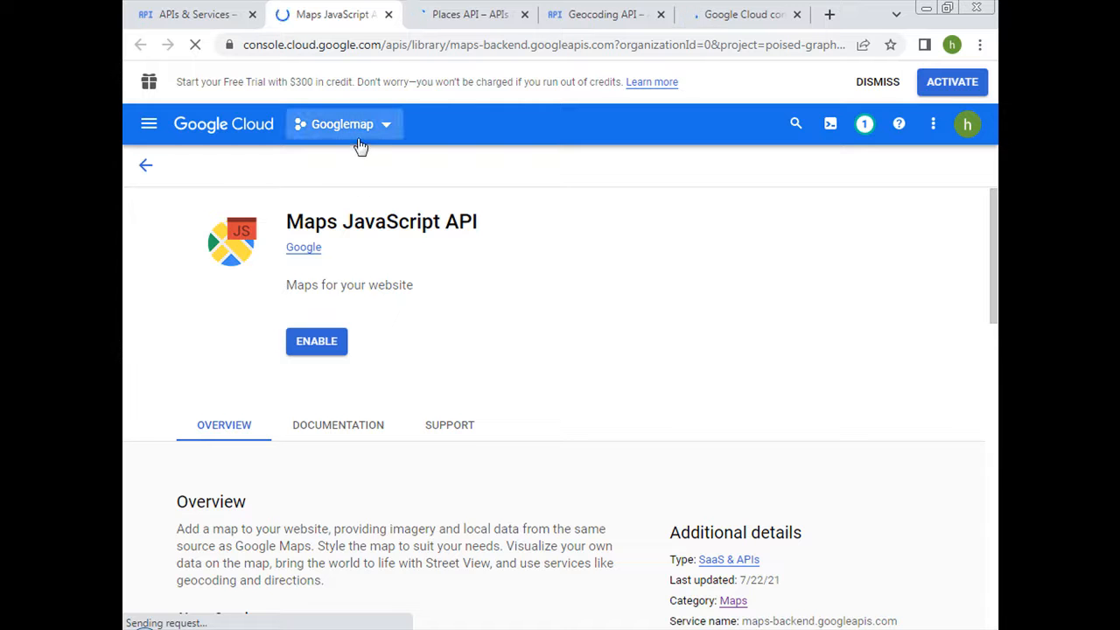
left_click(322, 343)
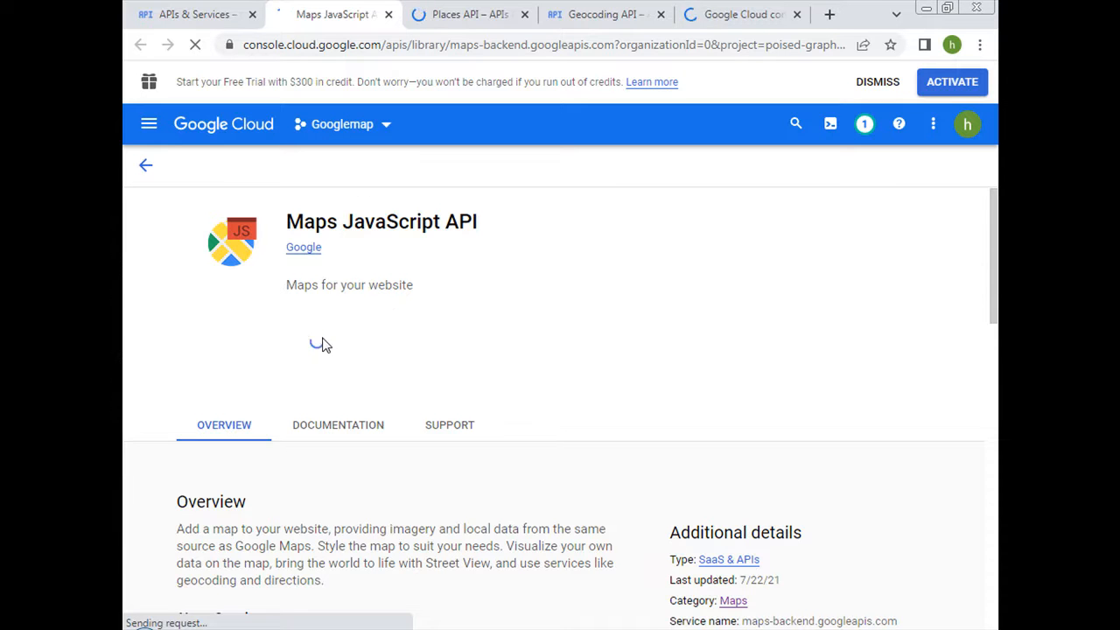
left_click(445, 17)
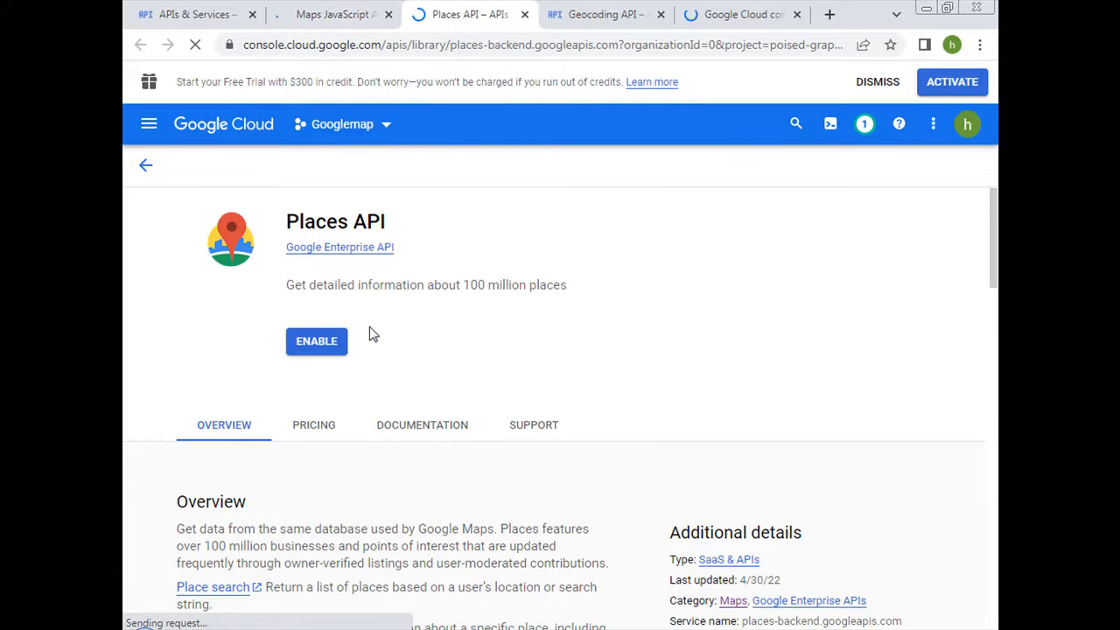
left_click(329, 345)
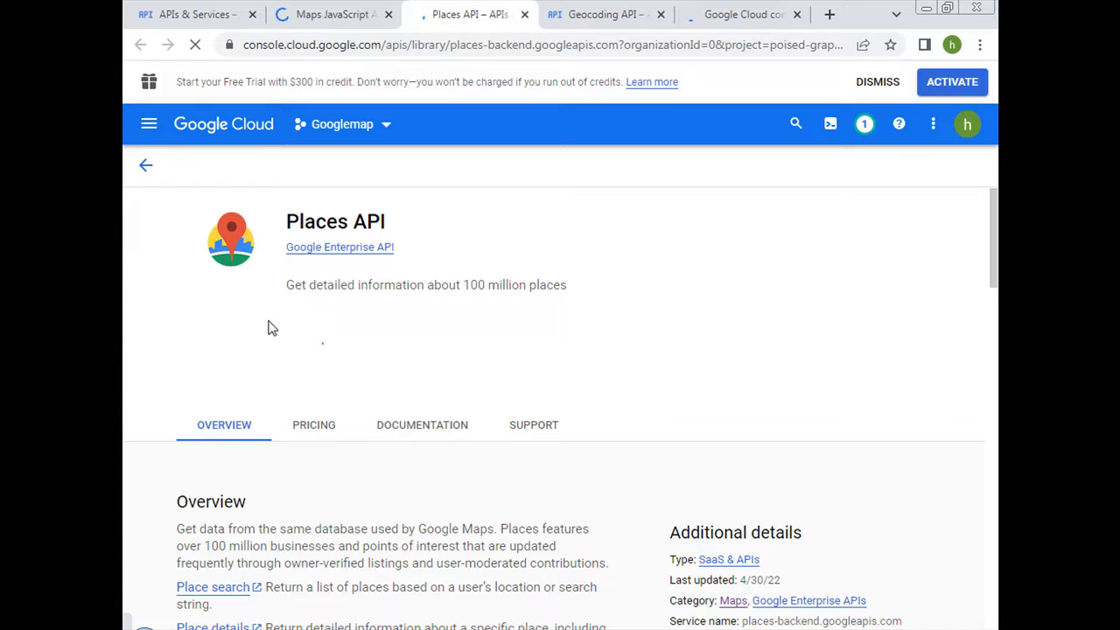
left_click(569, 18)
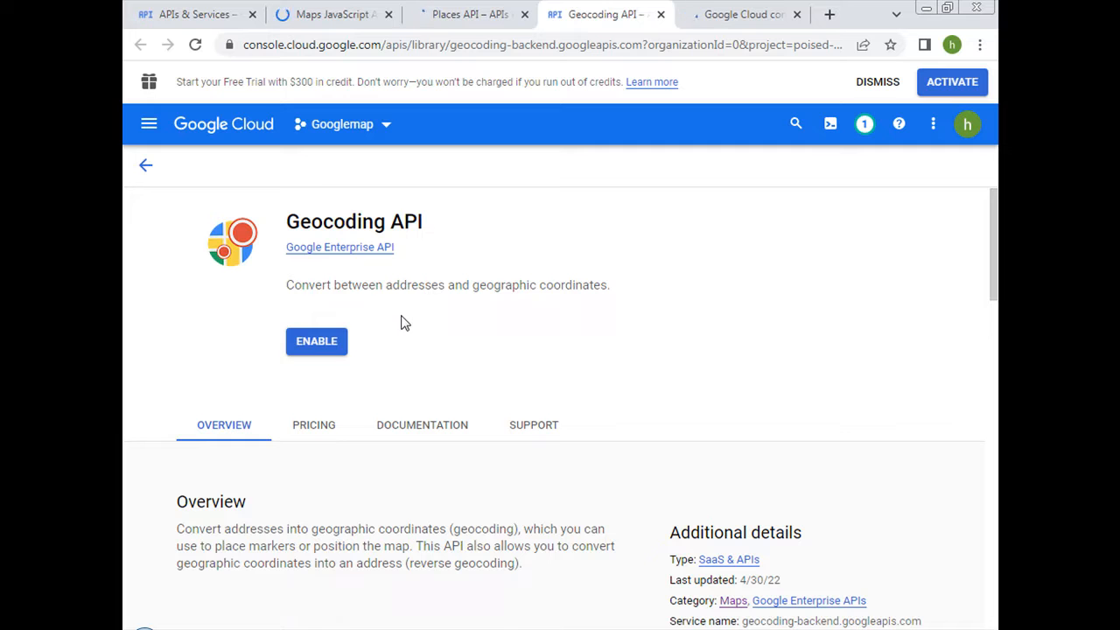
left_click(324, 341)
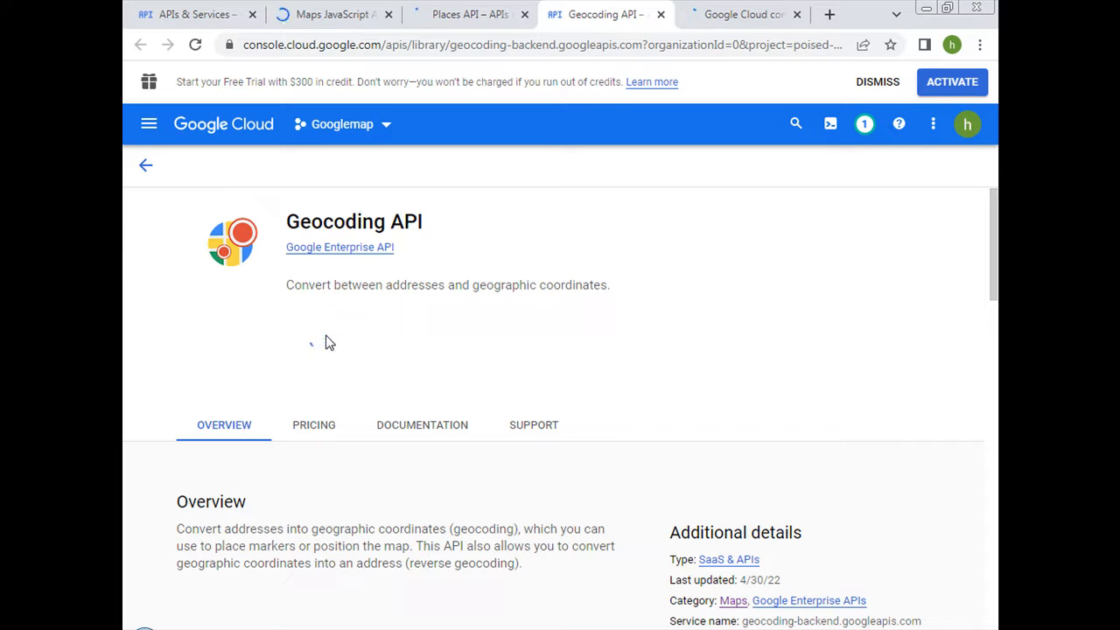
Check the activation progress of the Maps JavaScript API and Places API in their tabs.
left_click(317, 16)
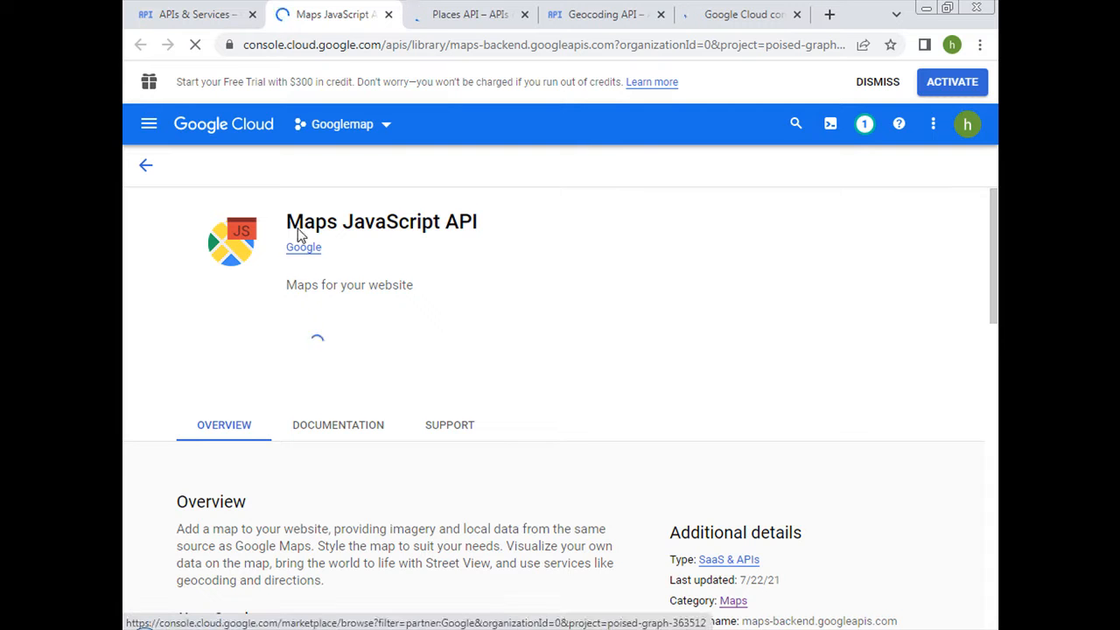
left_click(195, 17)
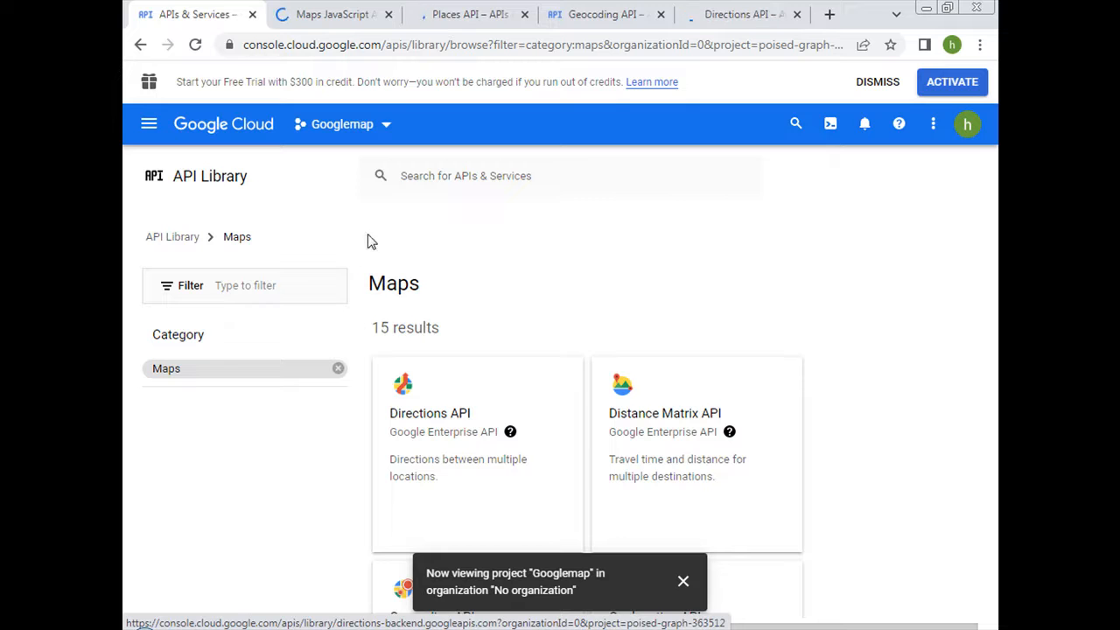
left_click(478, 21)
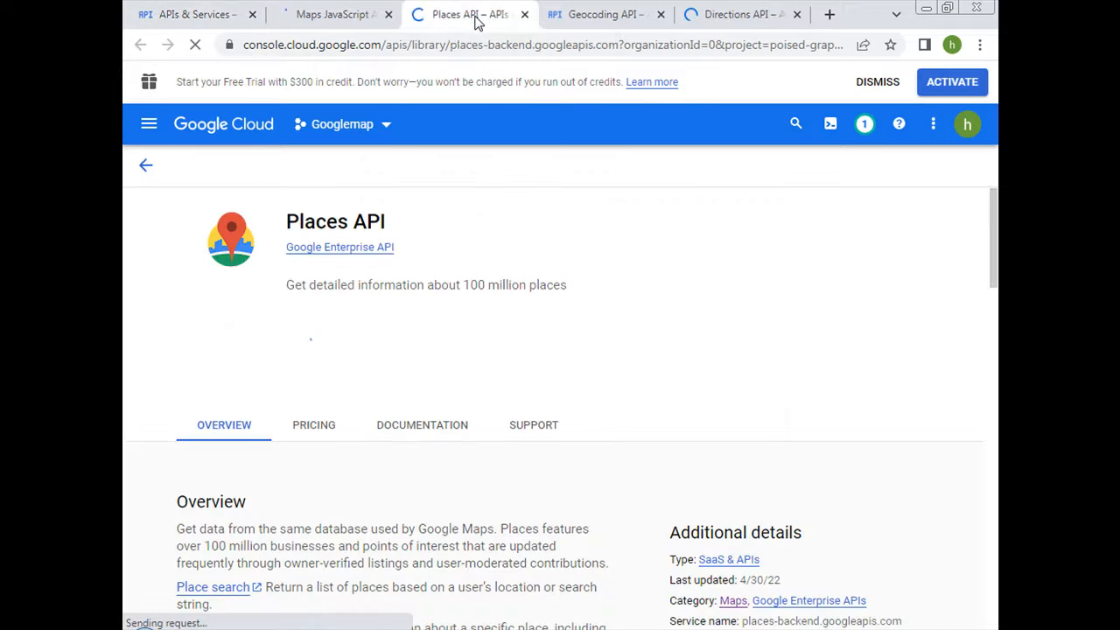
left_click(312, 18)
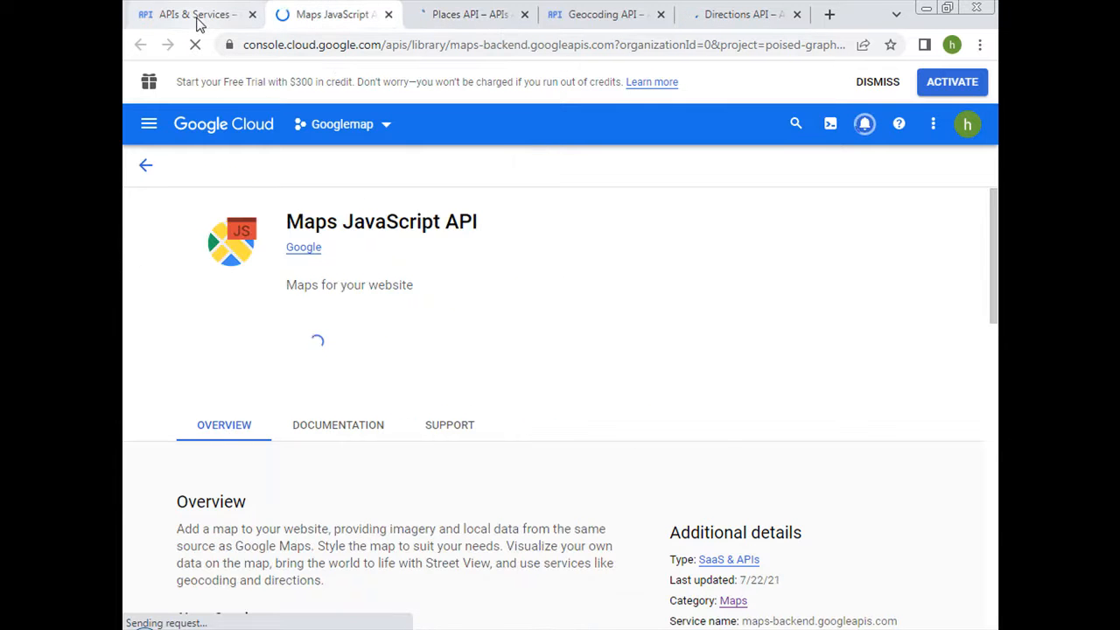
left_click(197, 19)
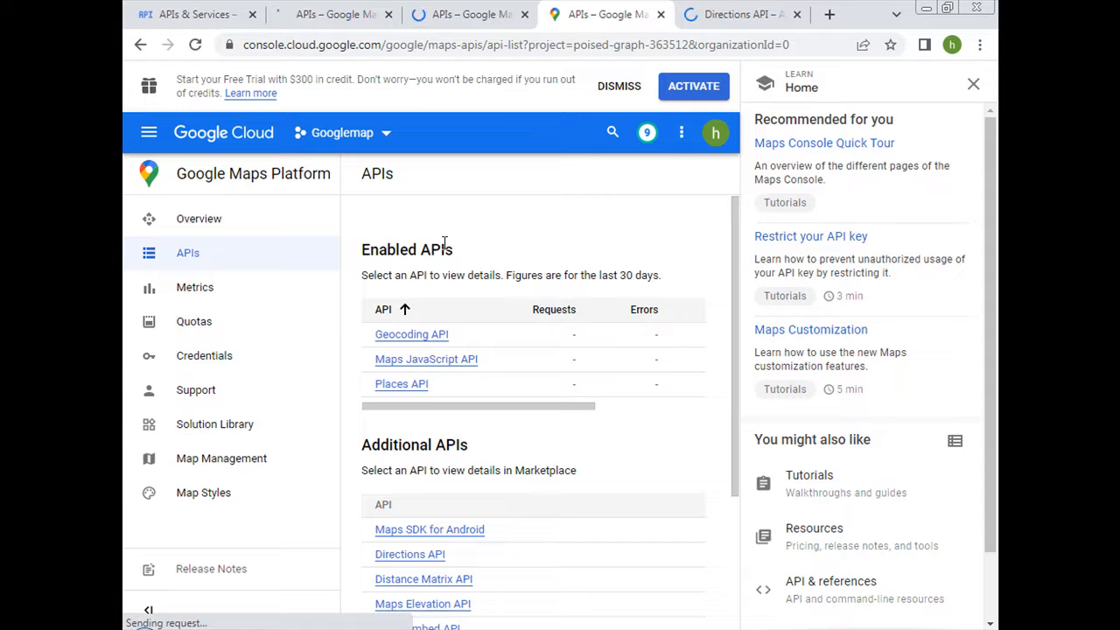
Return to the Maps API list and open the Maps Elevation API page from it.
left_click(197, 25)
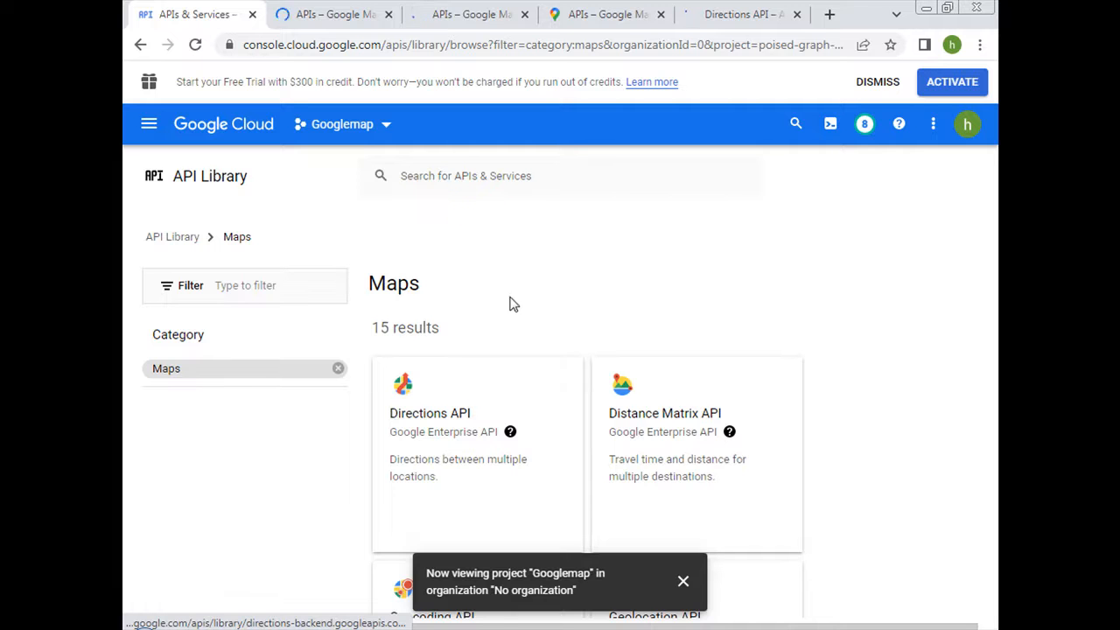
scroll(533, 284, "down", 3)
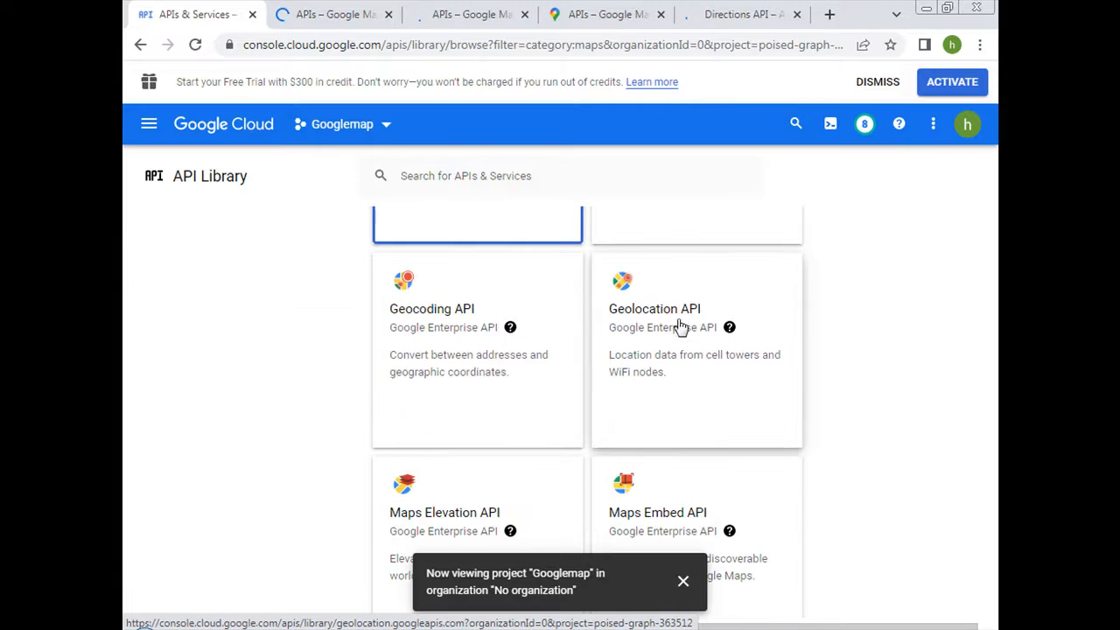
left_click(445, 509)
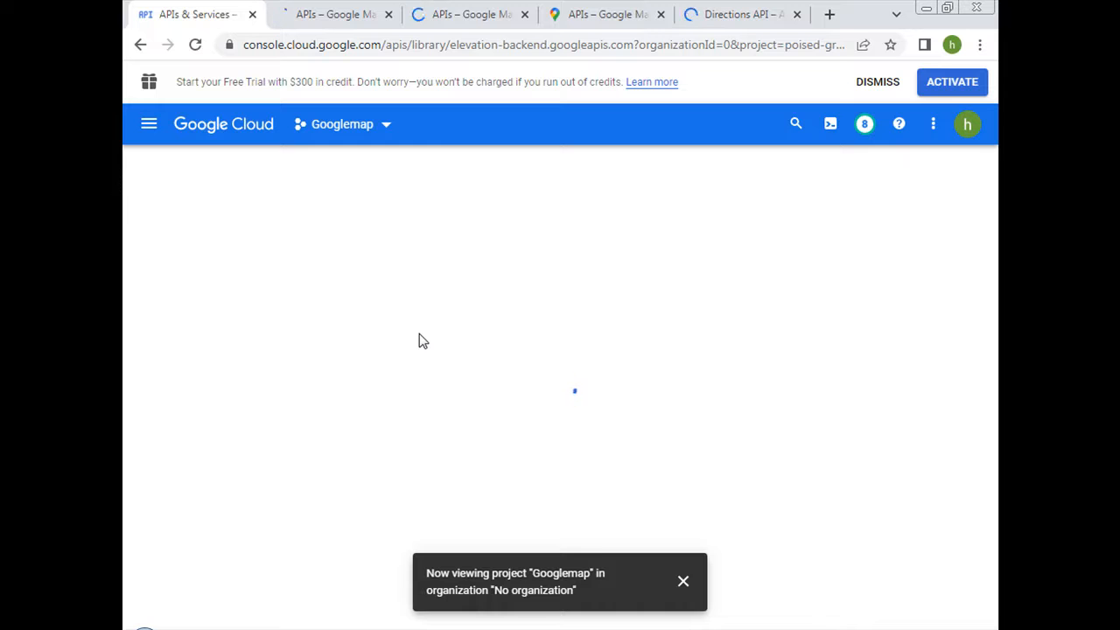
left_click(345, 361)
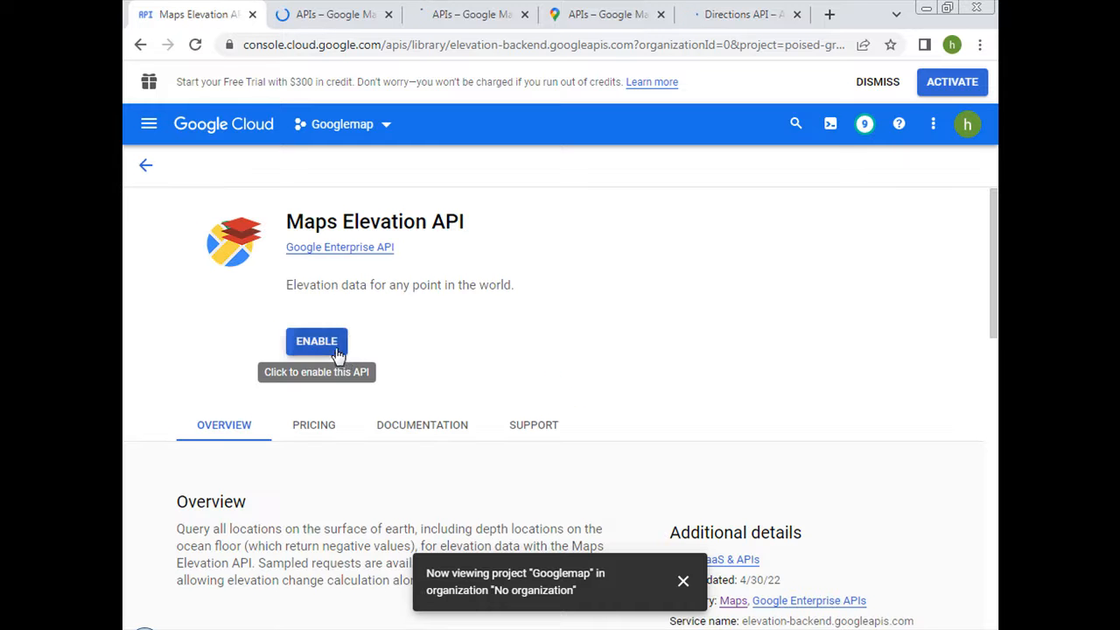
Check the Enabled APIs list in each of the open Google Maps Platform tabs.
left_click(338, 17)
left_click(229, 20)
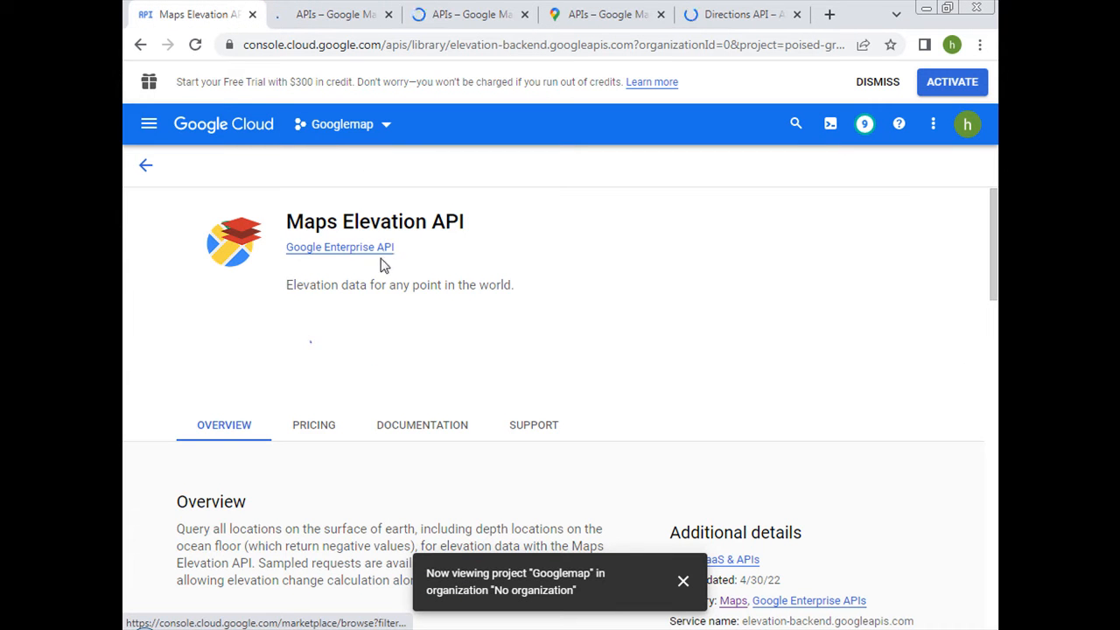
left_click(337, 15)
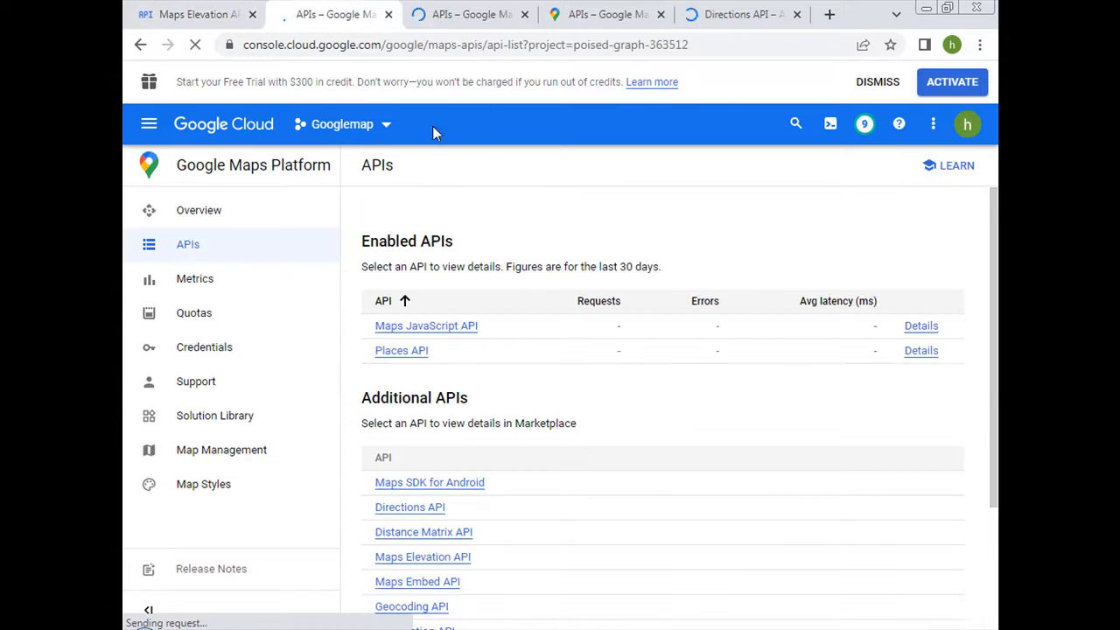
left_click(472, 15)
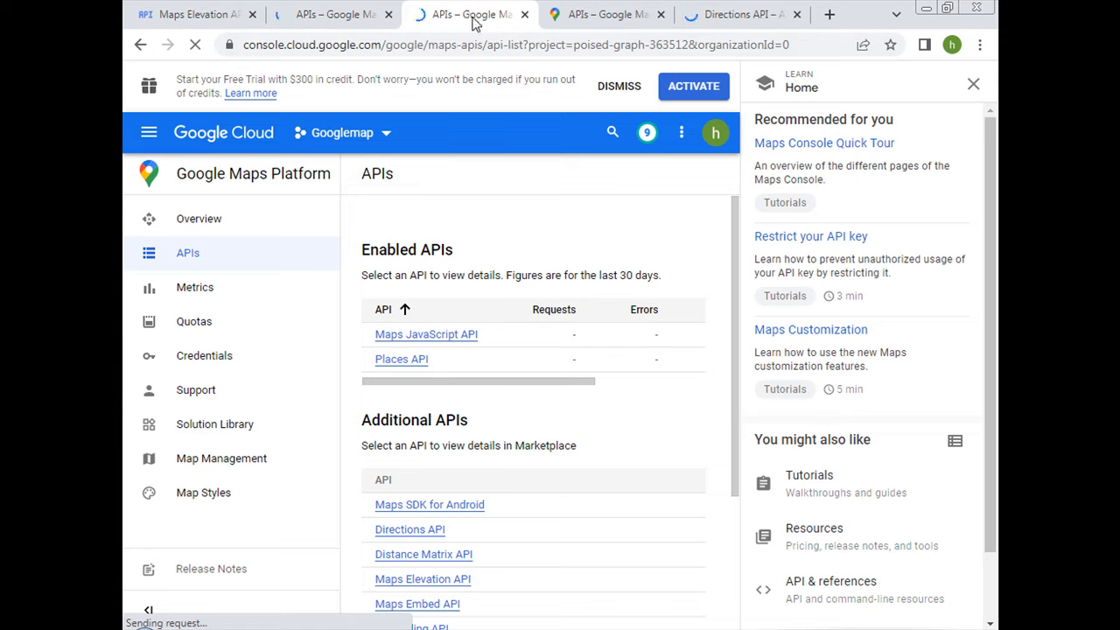
left_click(567, 15)
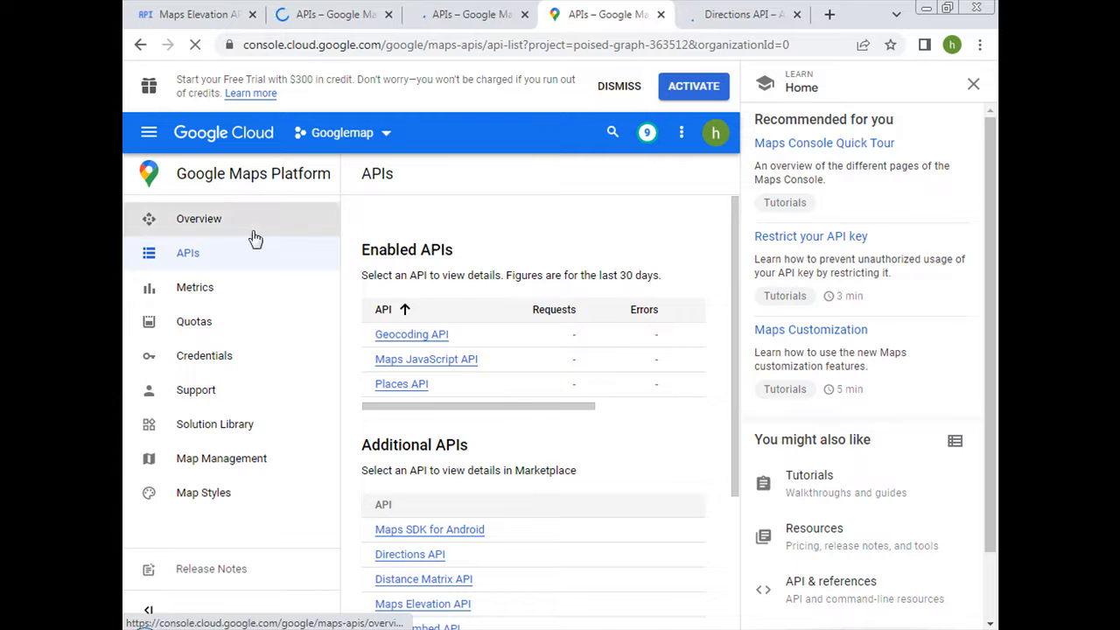
Return to the Maps Elevation API page and enable the API for the project.
left_click(190, 15)
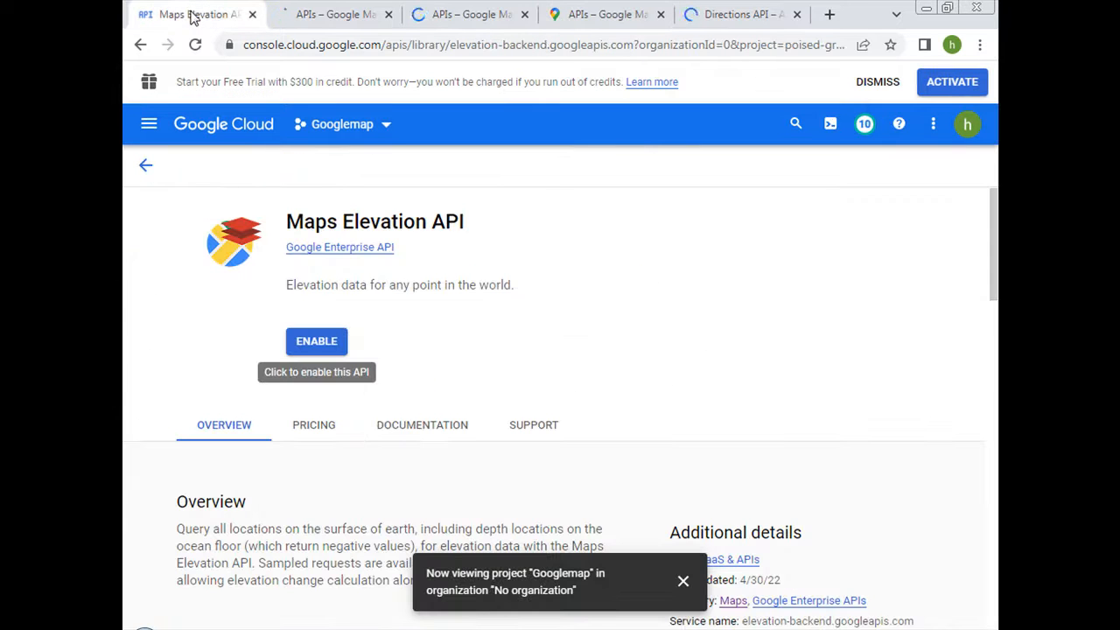
left_click(317, 341)
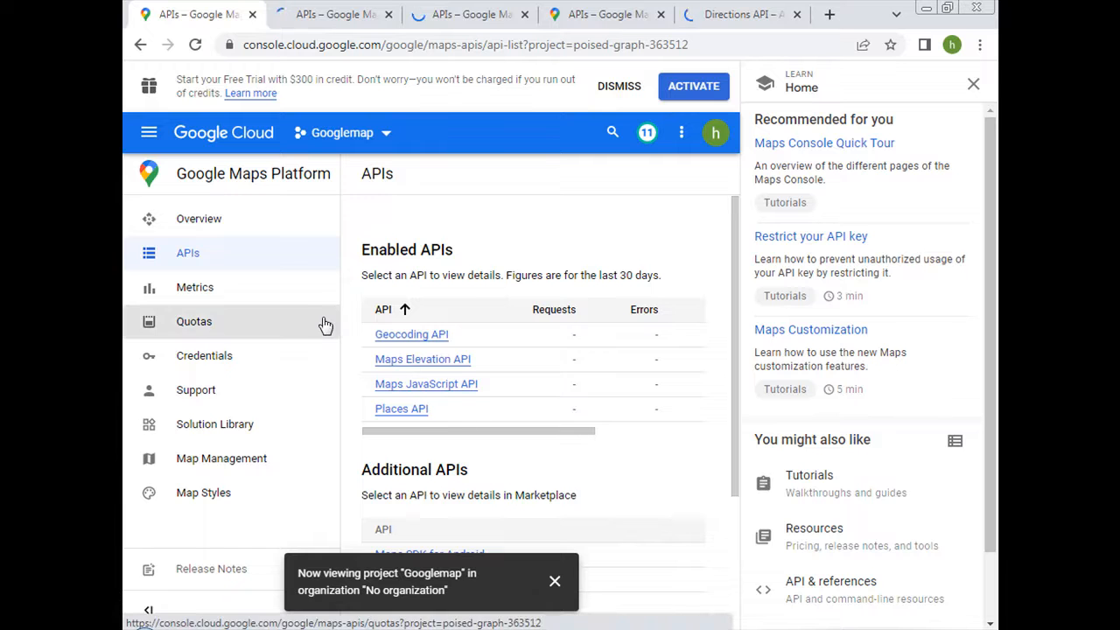
Go to the Credentials page of APIs & Services and create a new API key for the Googlemap project.
left_click(149, 142)
mouse_move(289, 338)
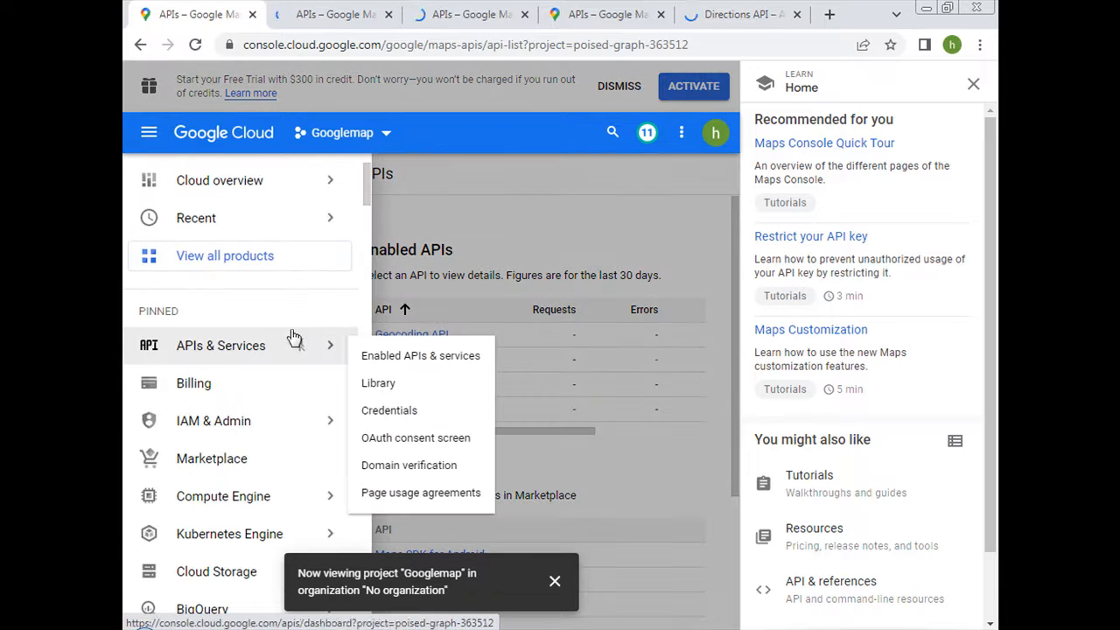
left_click(378, 412)
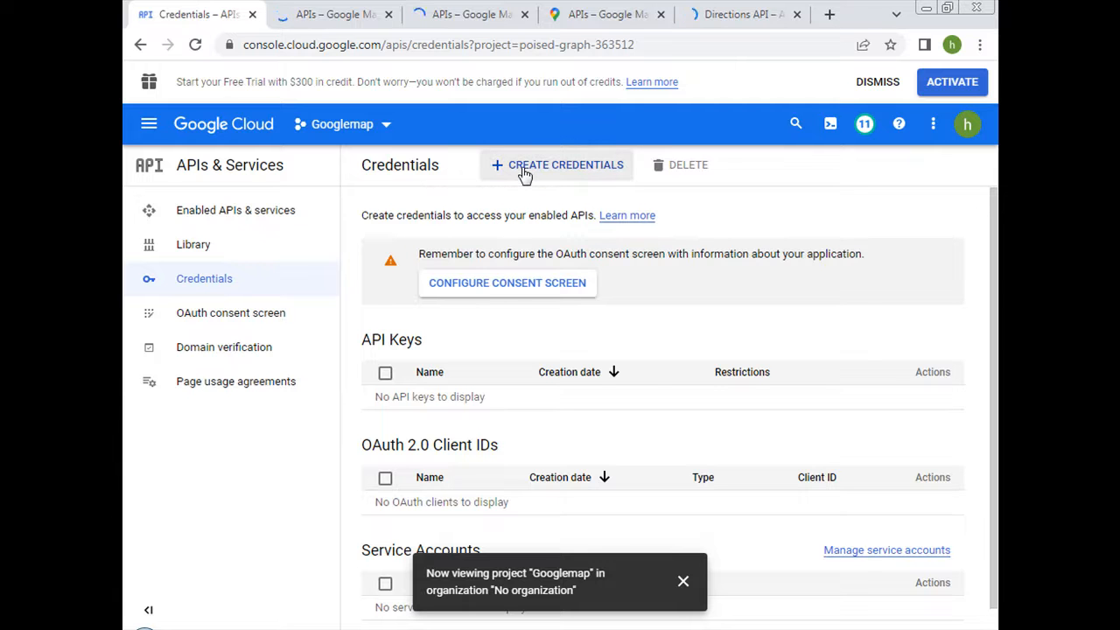
left_click(524, 174)
left_click(517, 200)
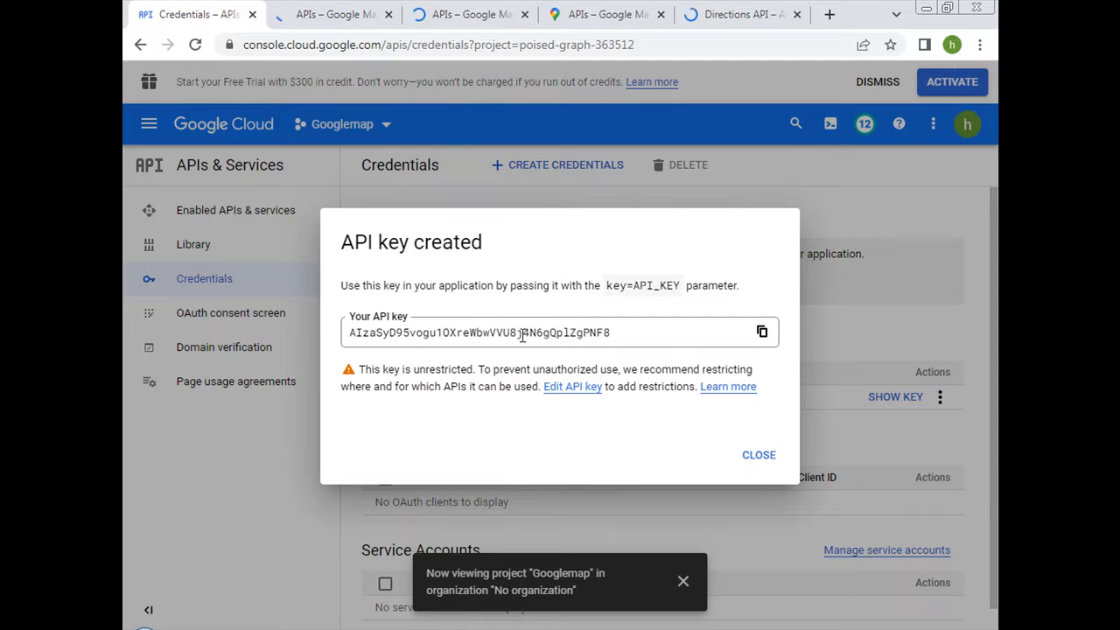
Open the new API key for editing and set its application restriction to HTTP referrers (web sites).
left_click(552, 389)
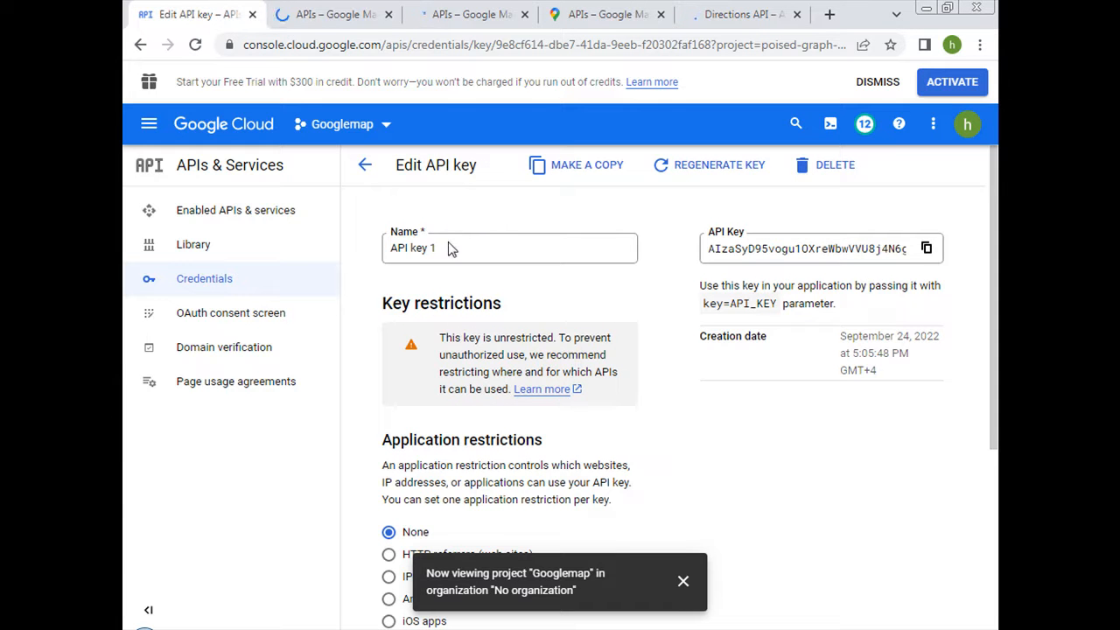
scroll(439, 252, "down", 2)
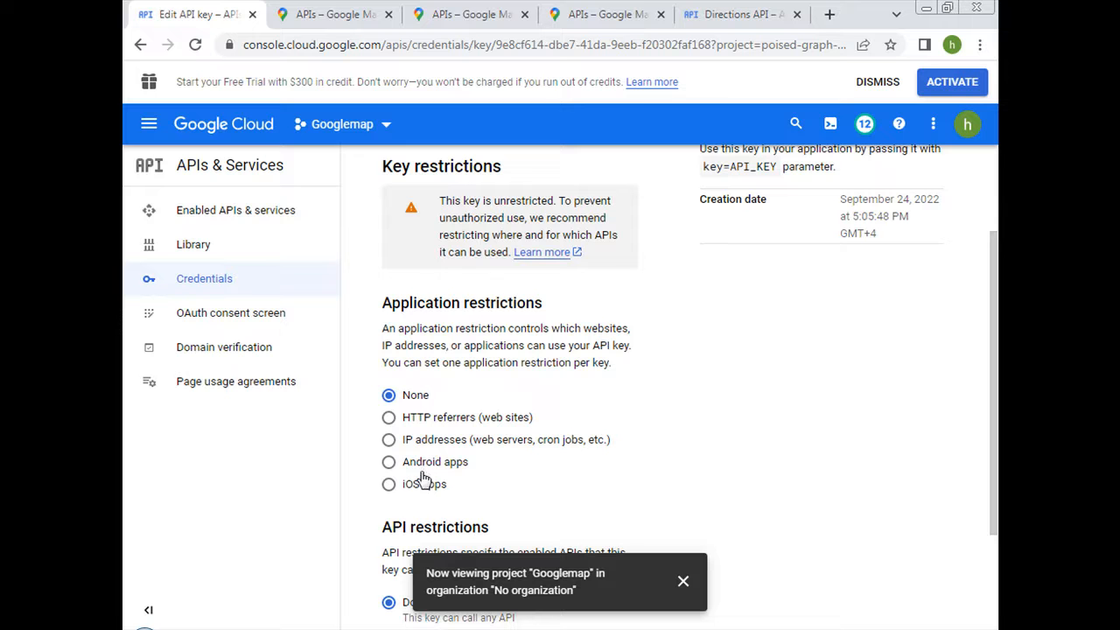
left_click(389, 418)
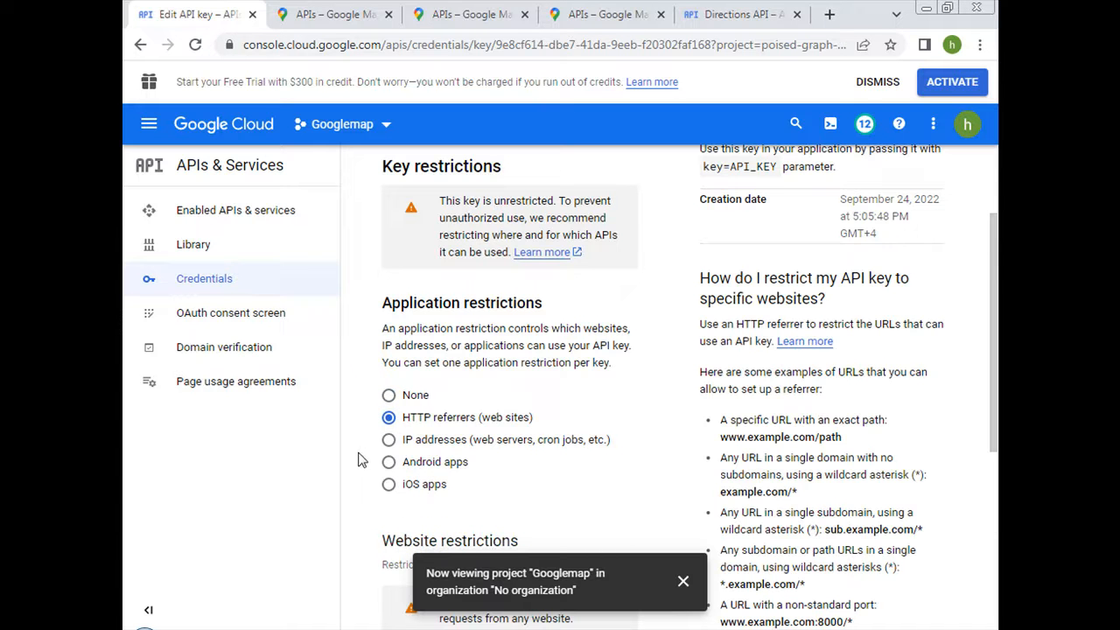
Add a website restriction item to the API key and enter Googlemap.me as its referrer.
scroll(359, 458, "down", 4)
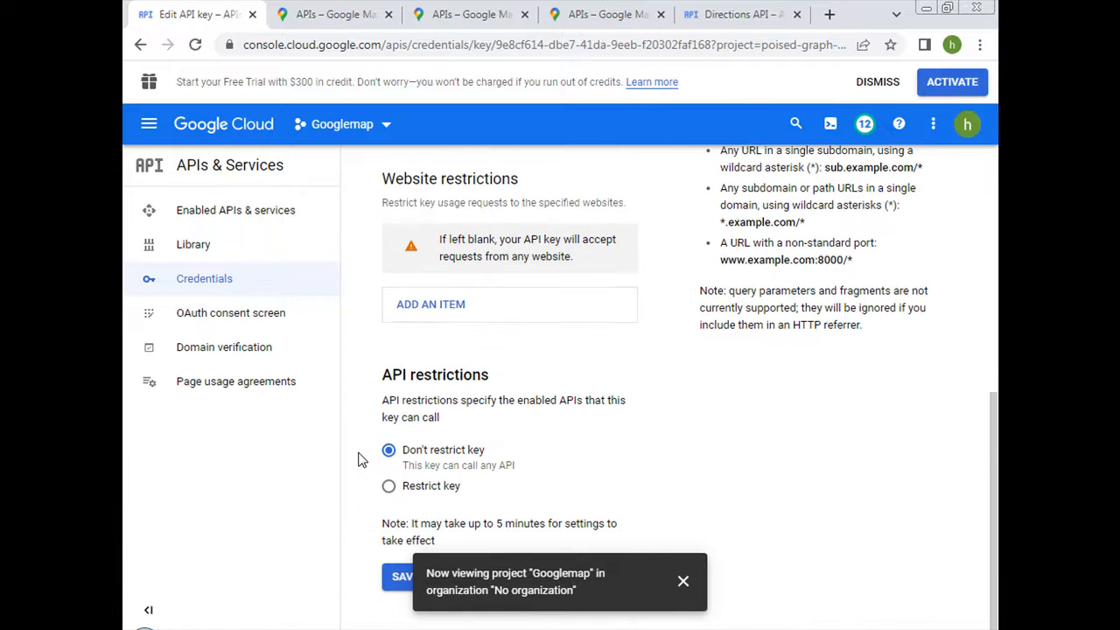
left_click(442, 303)
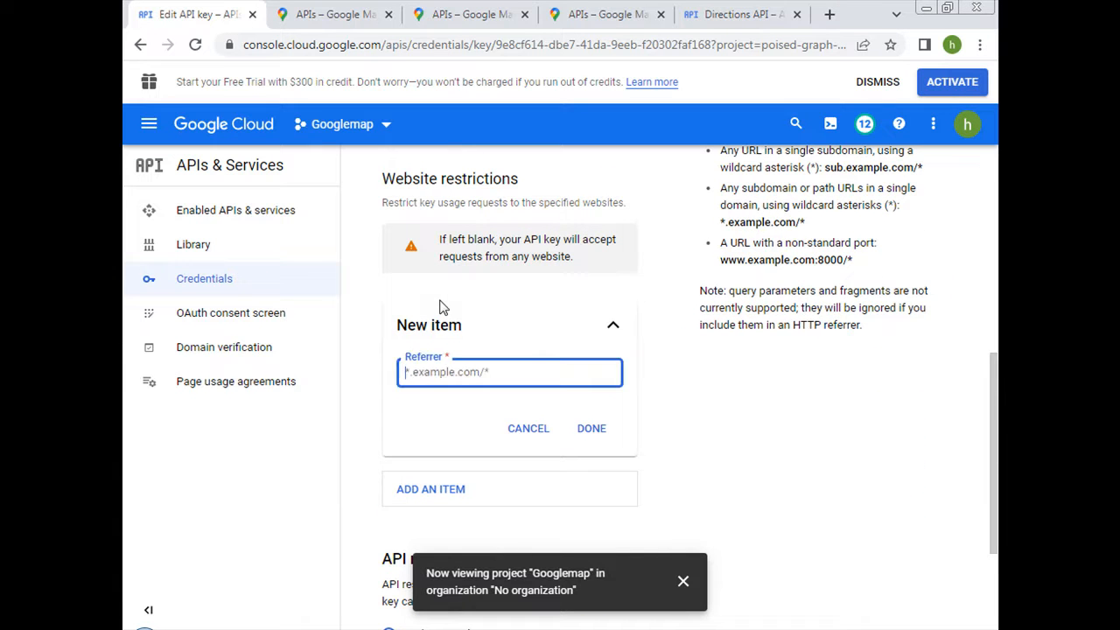
left_click(440, 371)
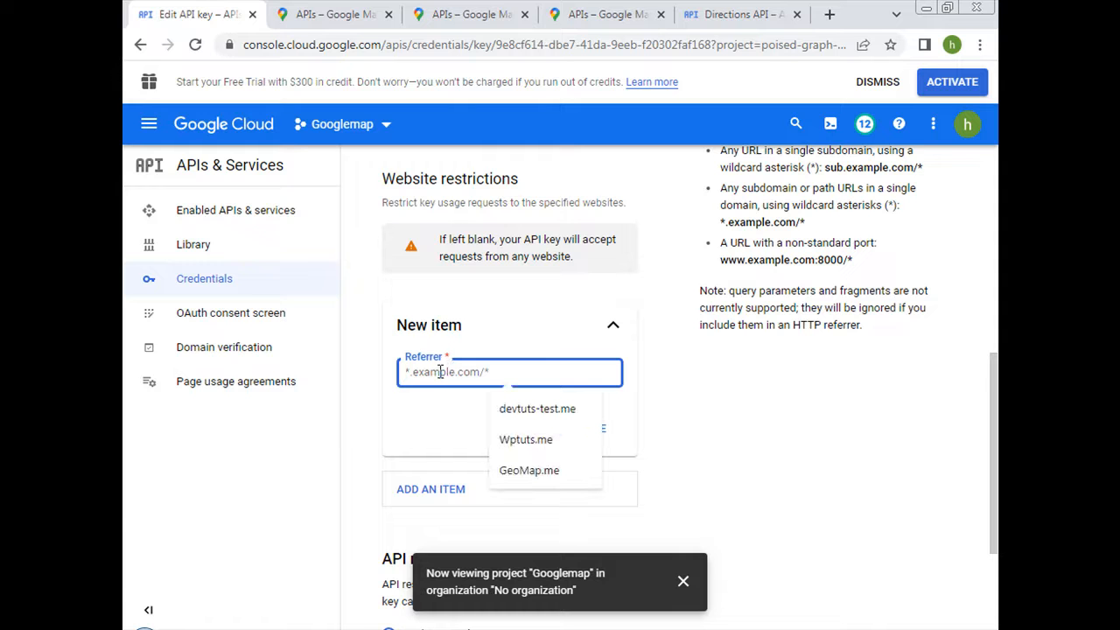
type("Geo")
key("BackSpace")
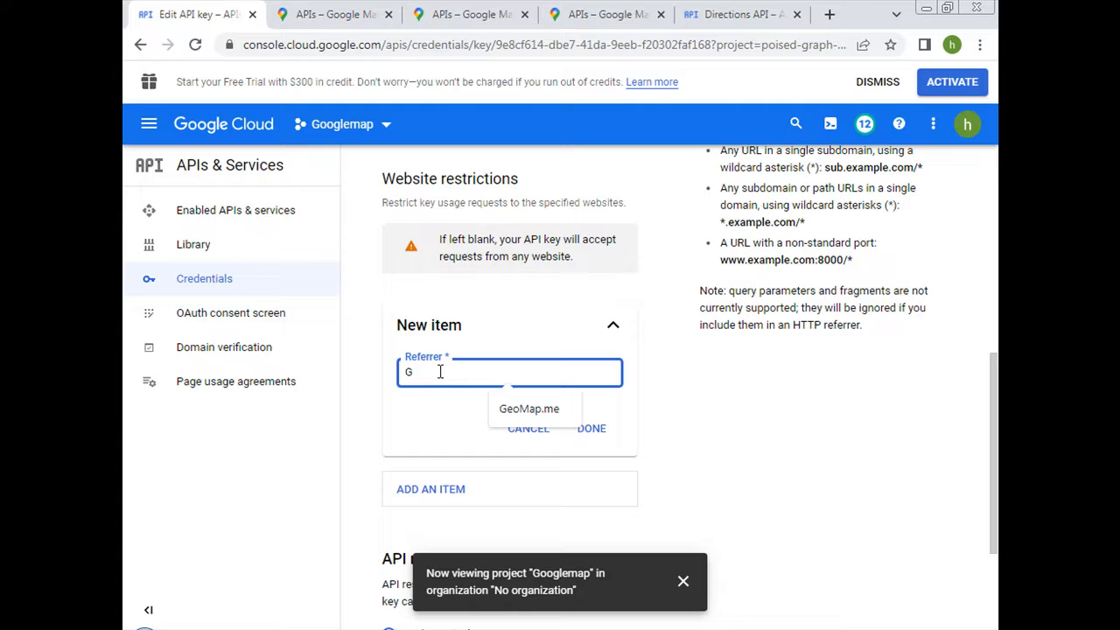
type("oogle")
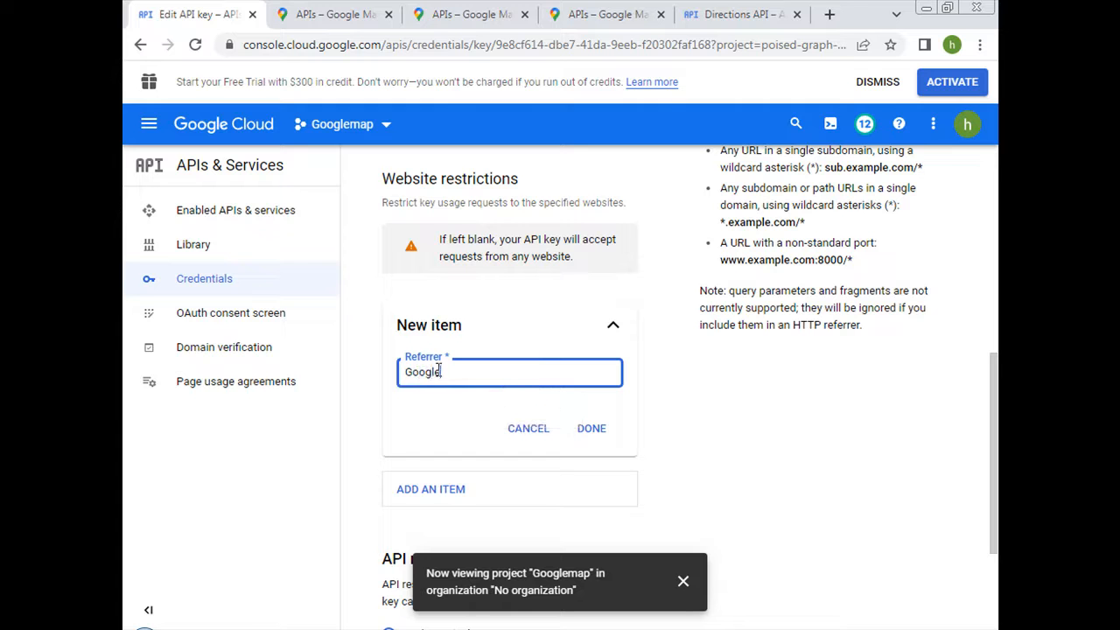
type("map.me")
left_click(364, 359)
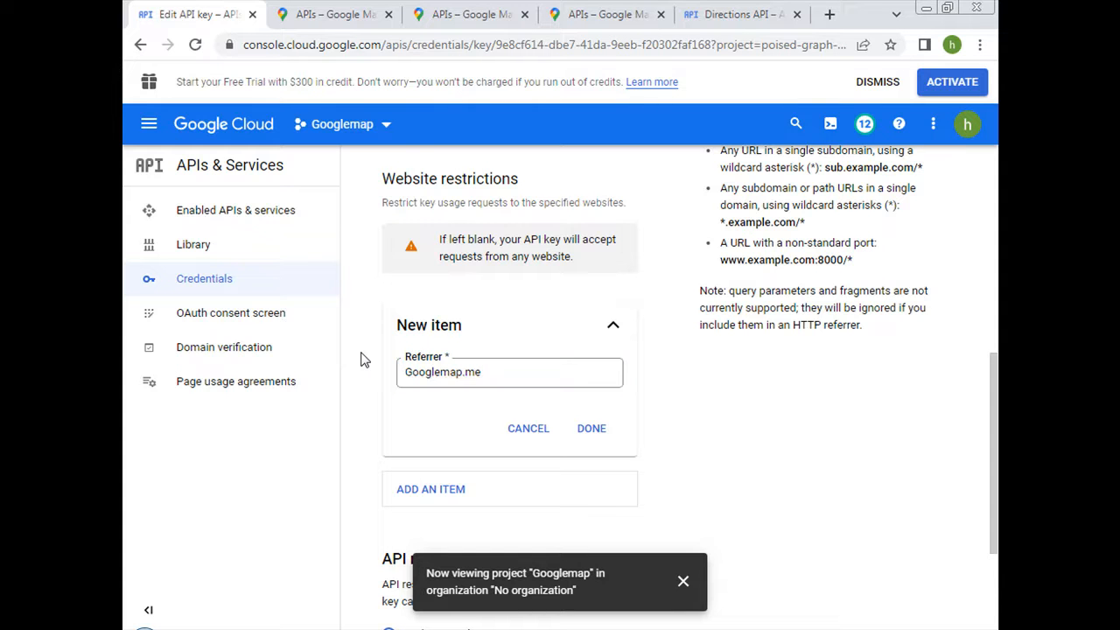
Confirm the new referrer item and save the API key's restriction settings.
scroll(364, 360, "down", 2)
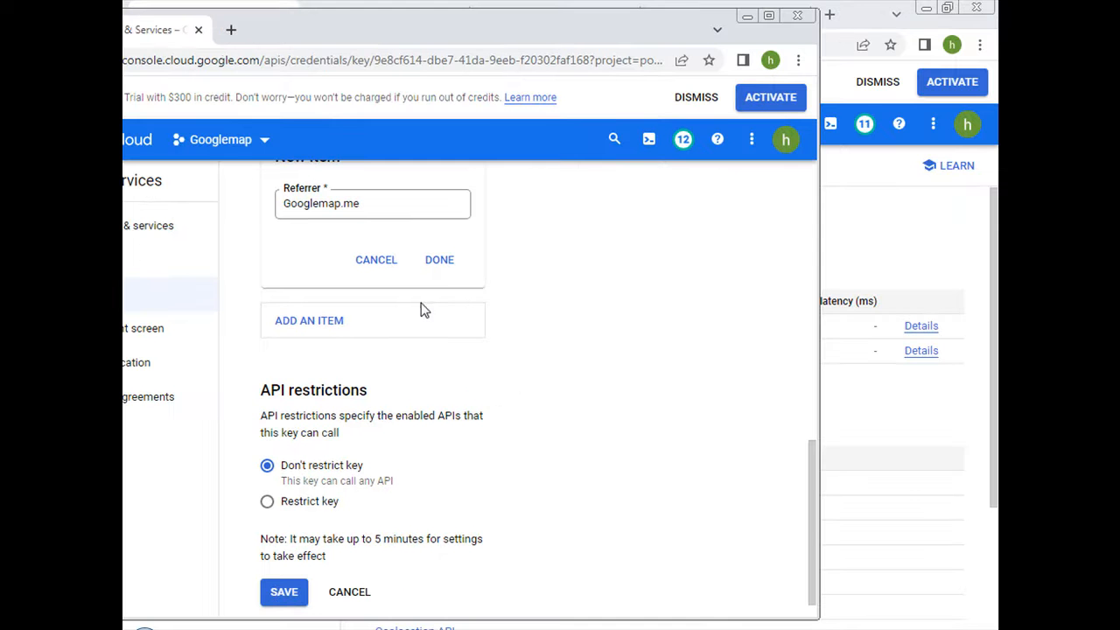
left_click(439, 260)
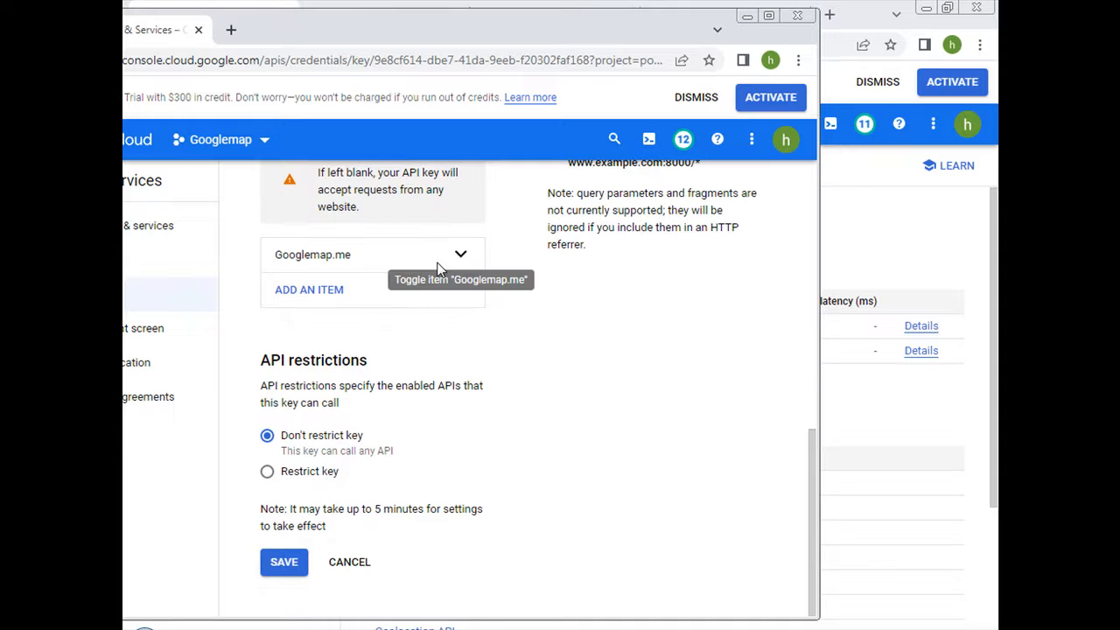
left_click(281, 565)
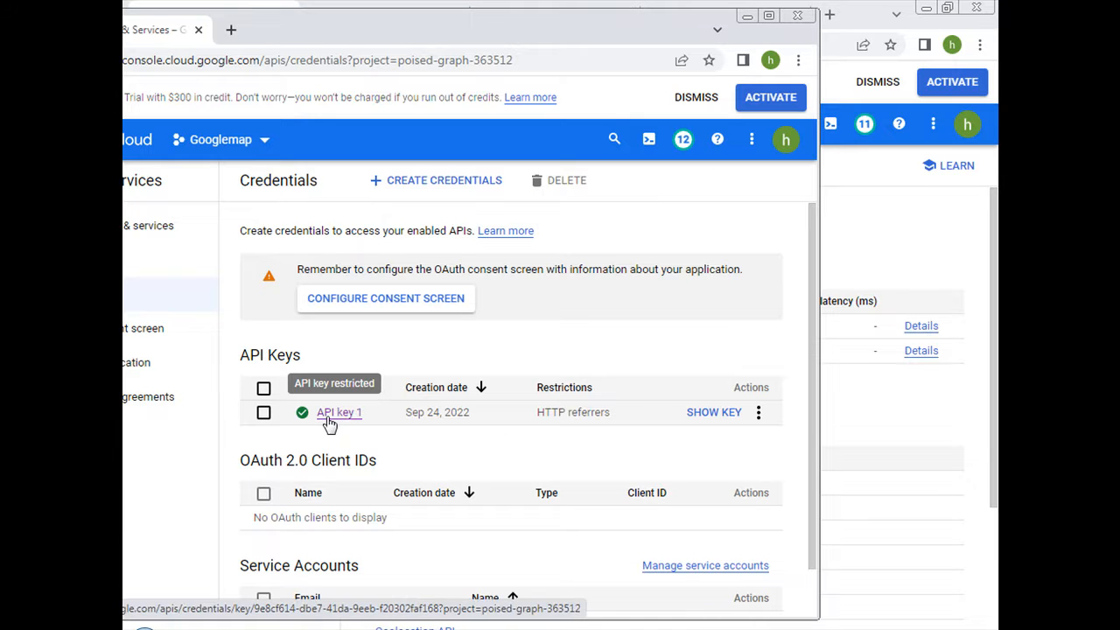
Show the key string of API key 1 from the Credentials list and copy it to the clipboard.
left_click_drag(517, 28, 284, 57)
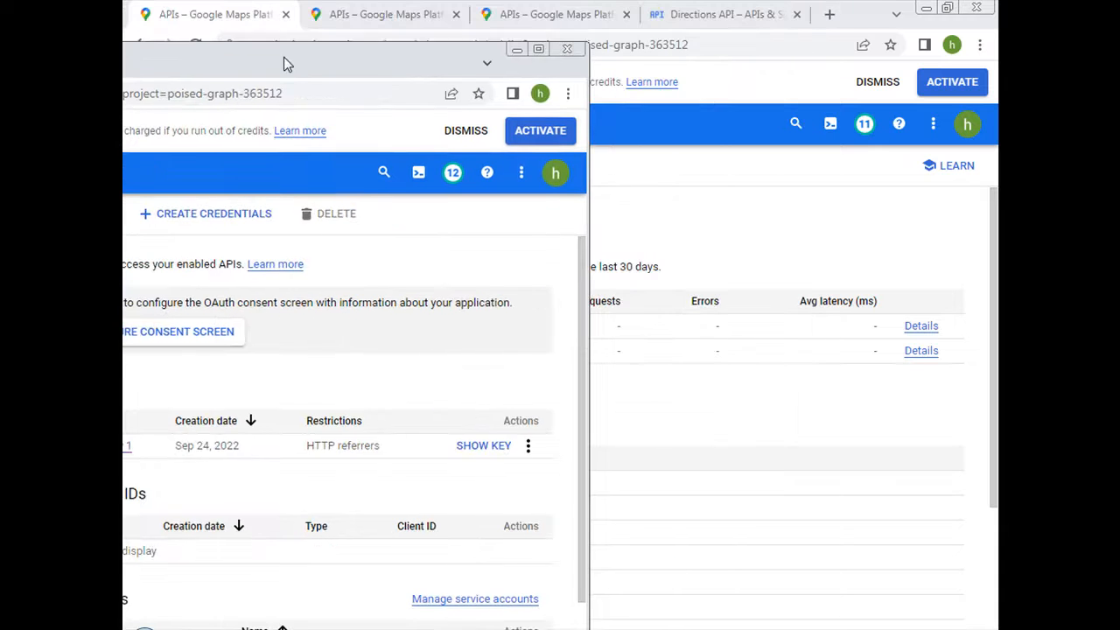
left_click(488, 446)
left_click_drag(412, 70, 600, 47)
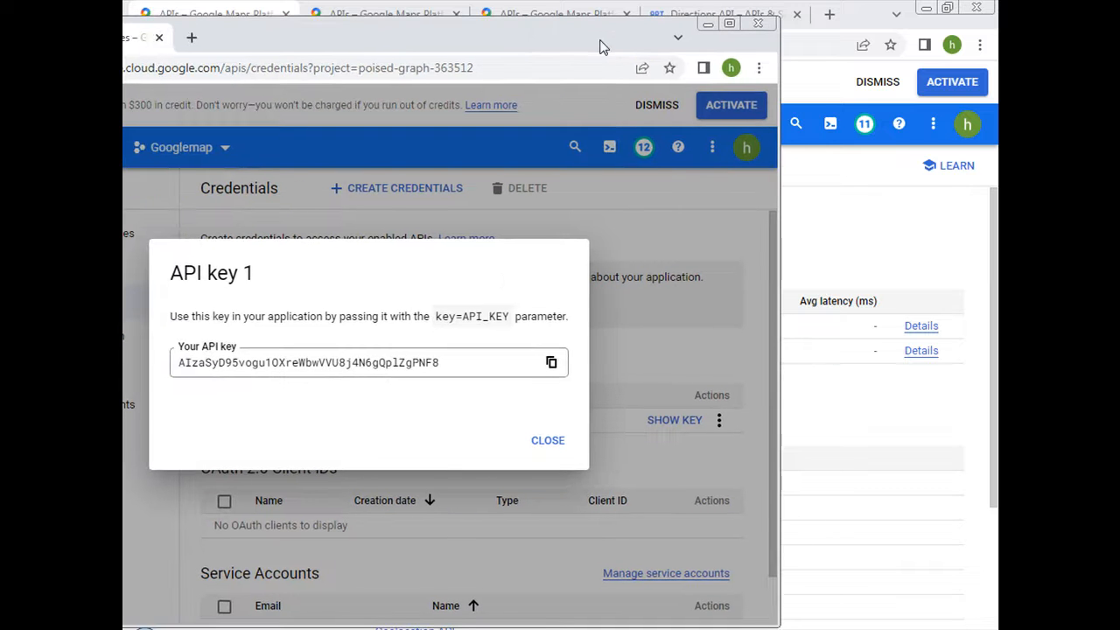
left_click(554, 362)
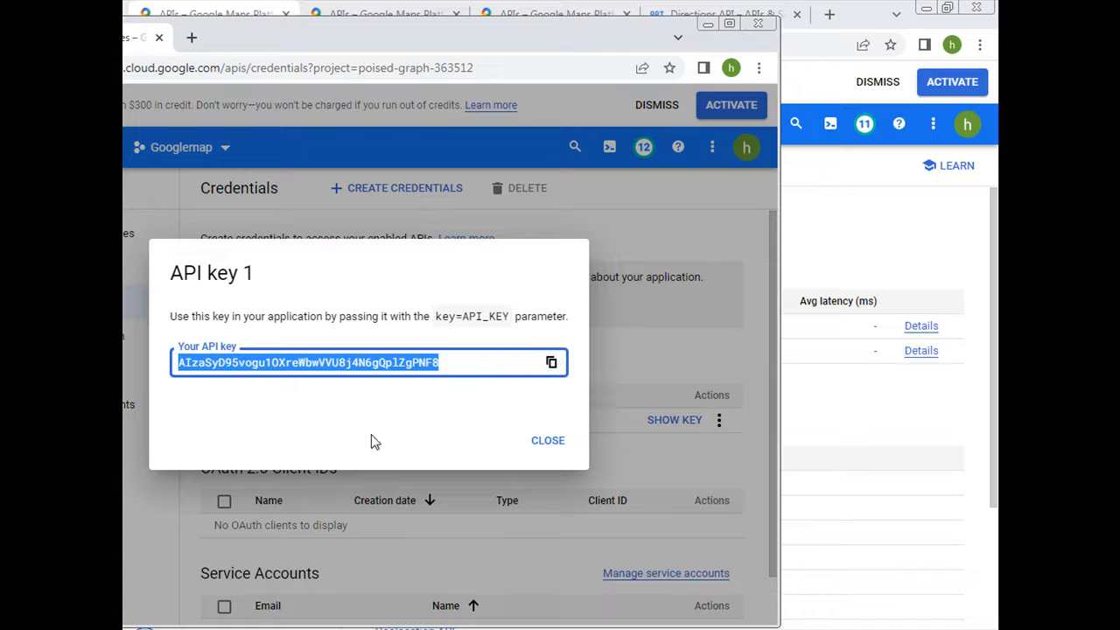
left_click_drag(416, 33, 576, 20)
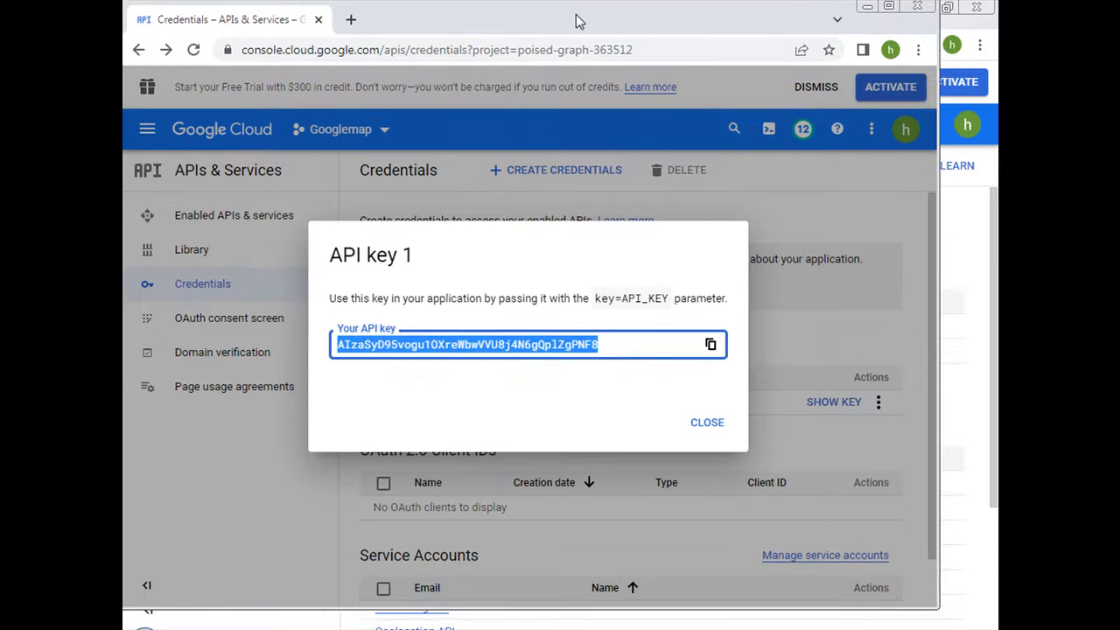
left_click_drag(576, 14, 577, 14)
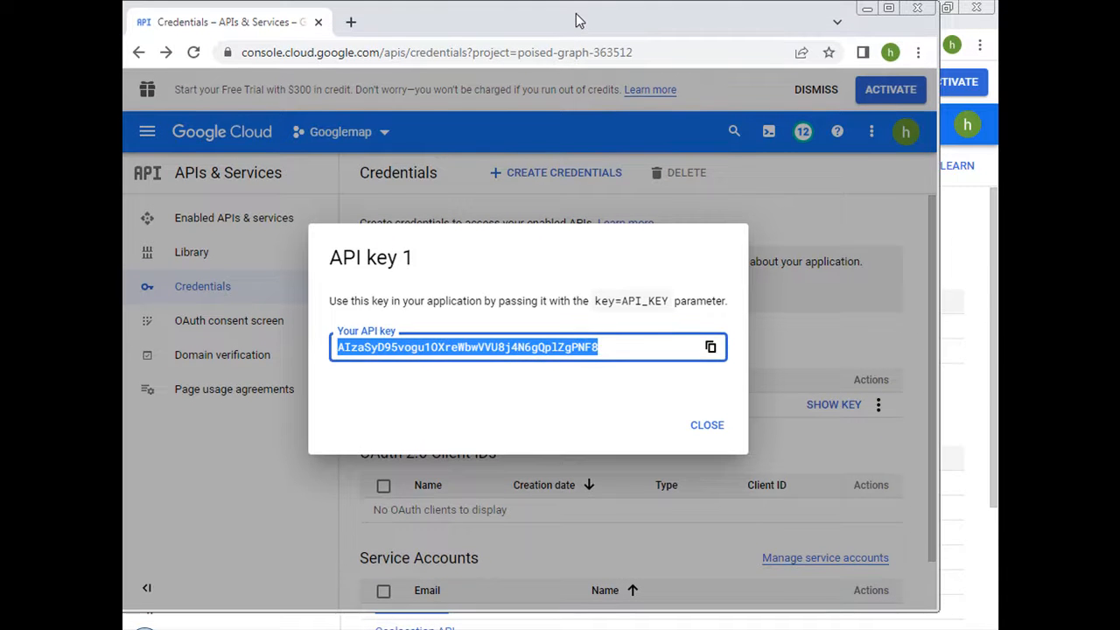